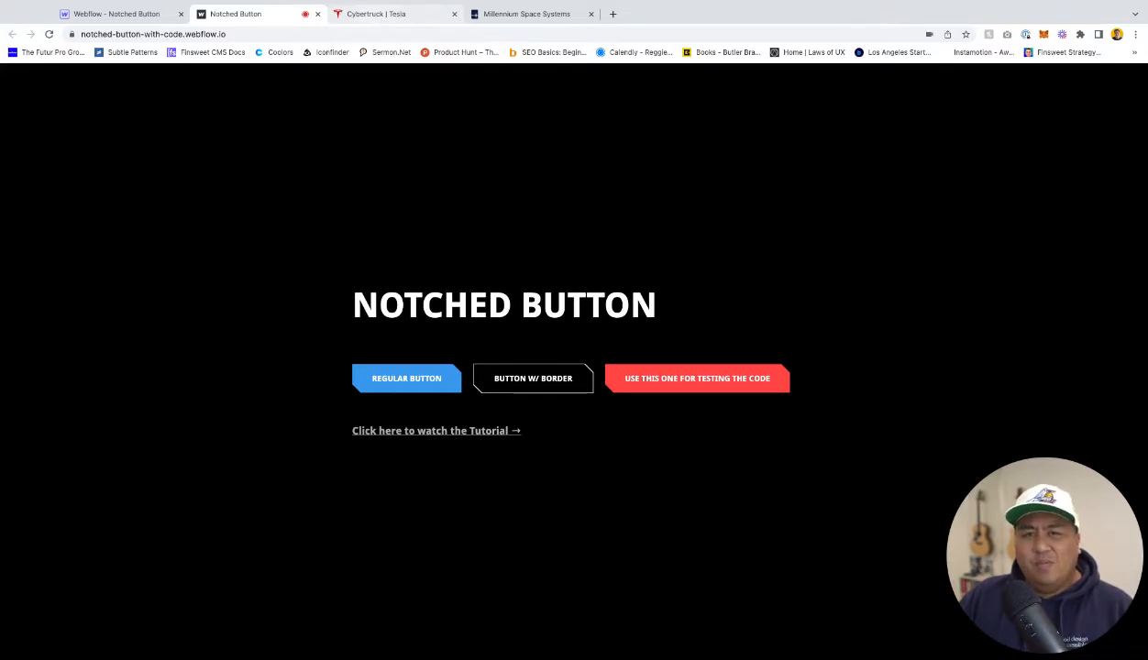
- View the notched buttons on the Cybertruck and Millennium Space Systems pages, close the Cybertruck page, and return to the published Notched Button page
left_click(385, 13)
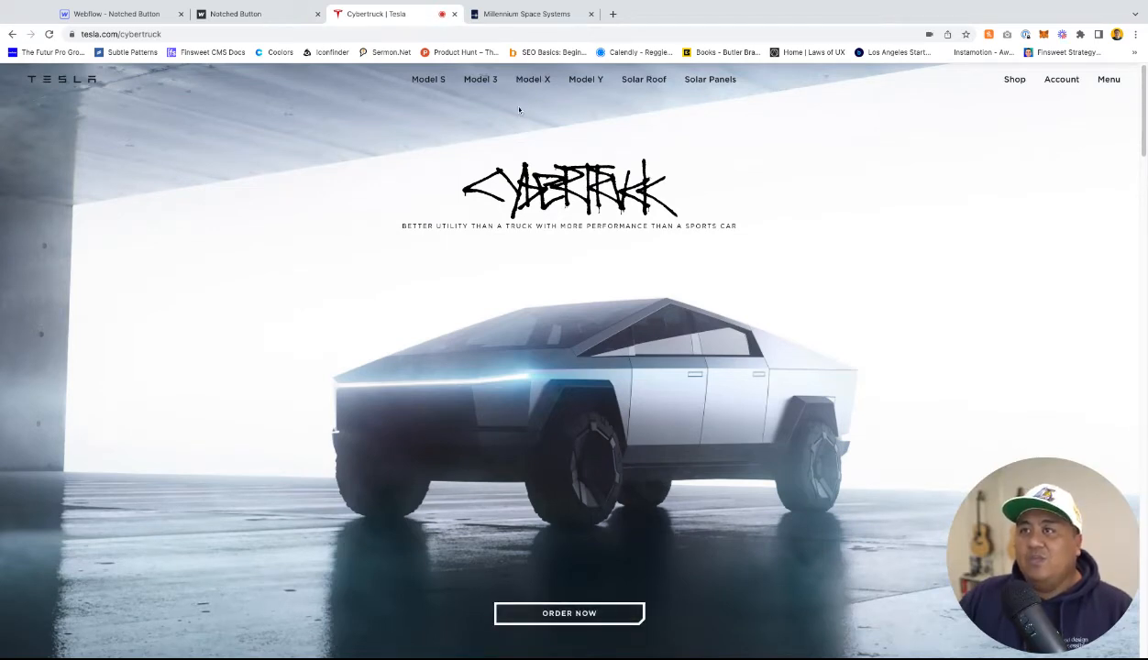
left_click(453, 13)
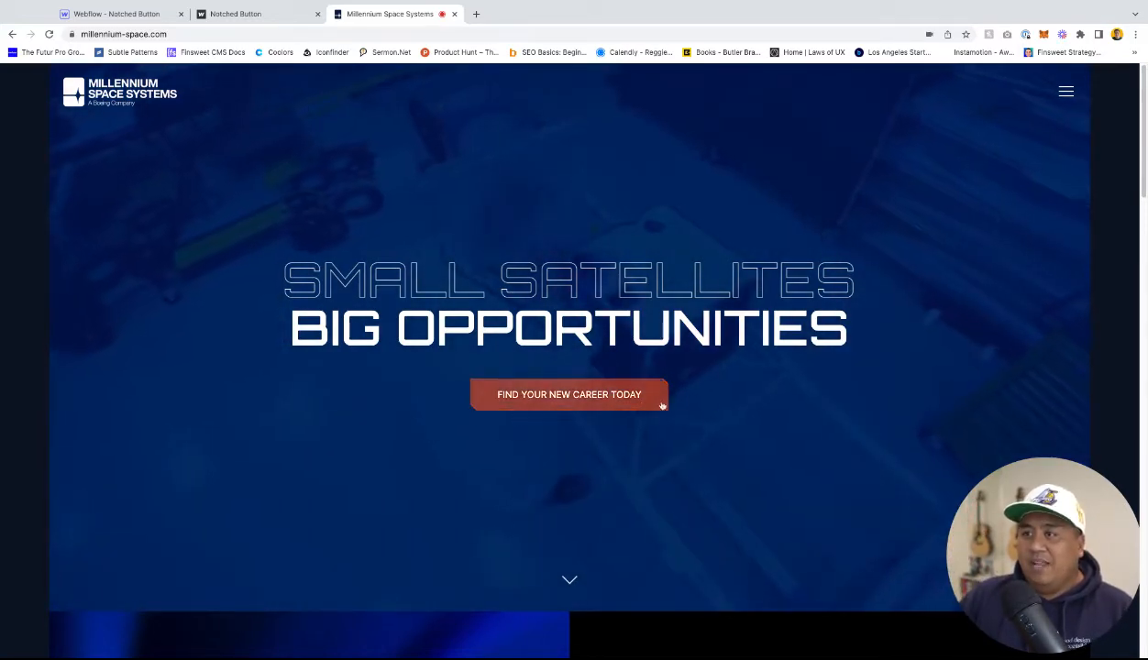
left_click(236, 14)
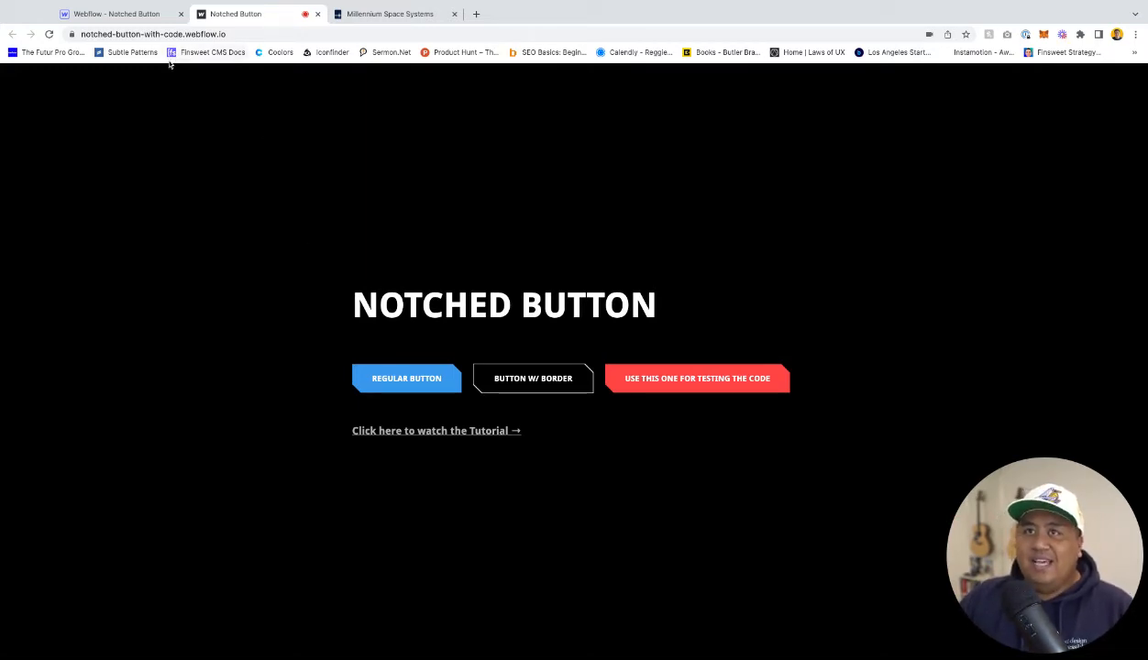
- Switch to the Webflow Designer and open the Notched Button site's custom code settings
left_click(128, 14)
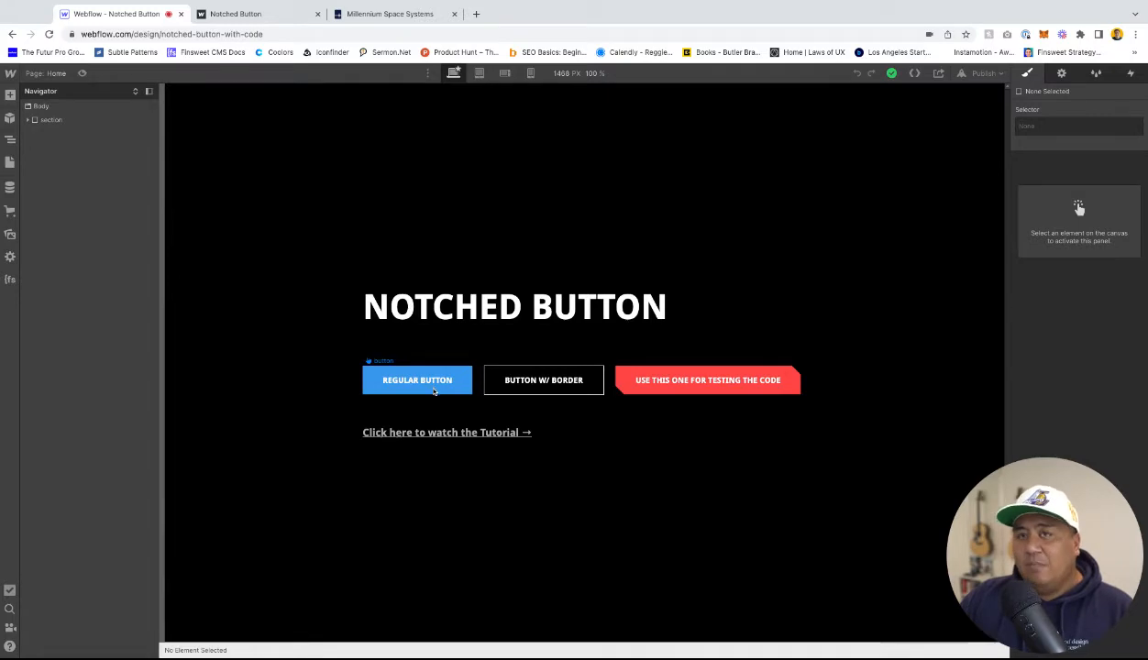
left_click(7, 75)
left_click(35, 103)
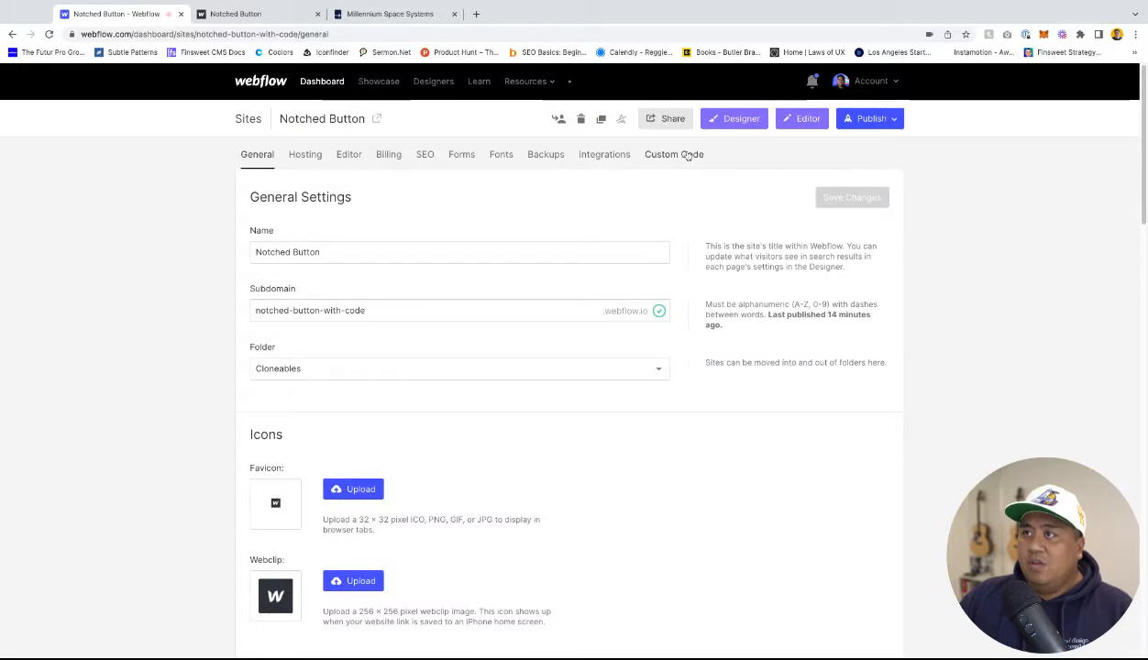
left_click(687, 155)
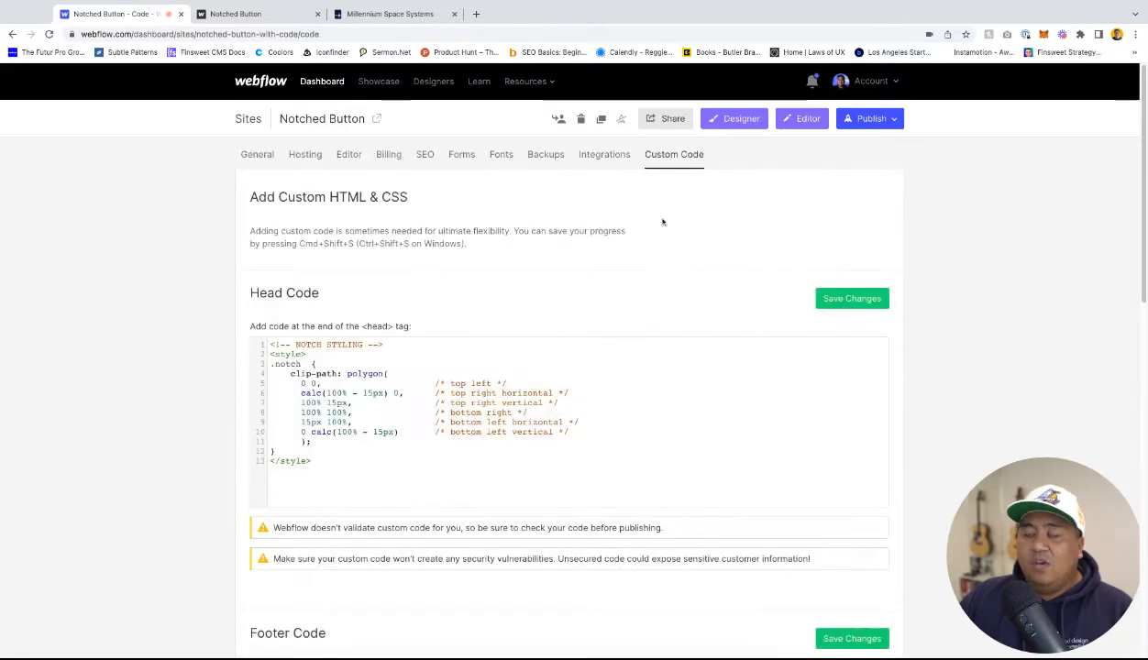
- Examine the style block in the head code, including the clip-path polygon points that cut the notched corners
left_click(320, 461)
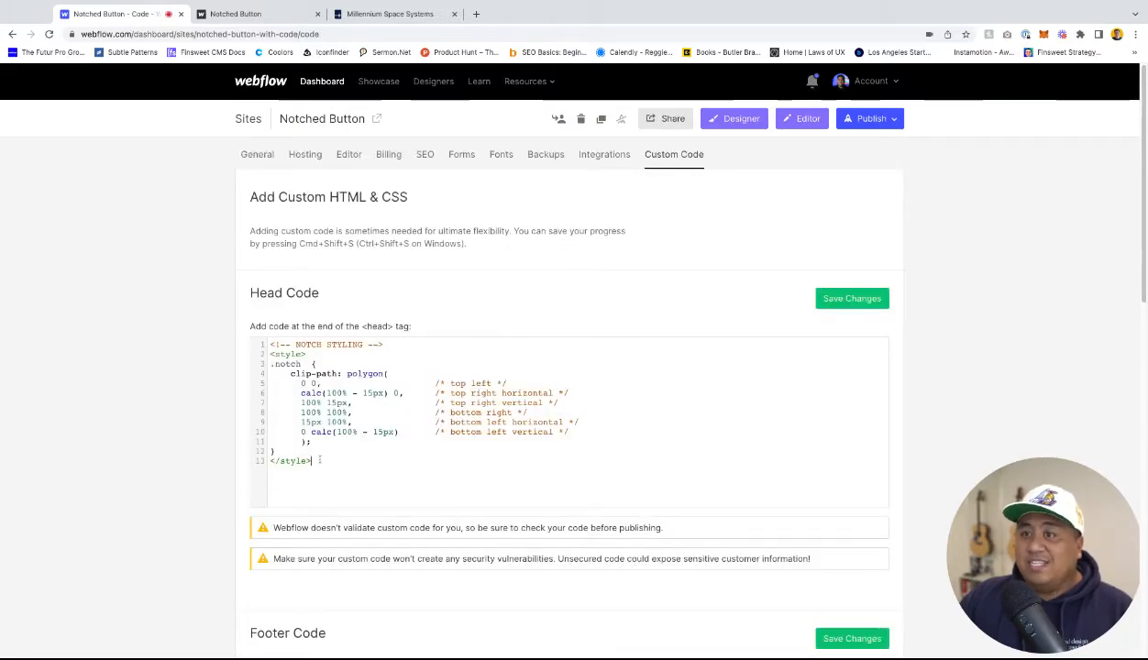
key("super+a")
key("shift+Down")
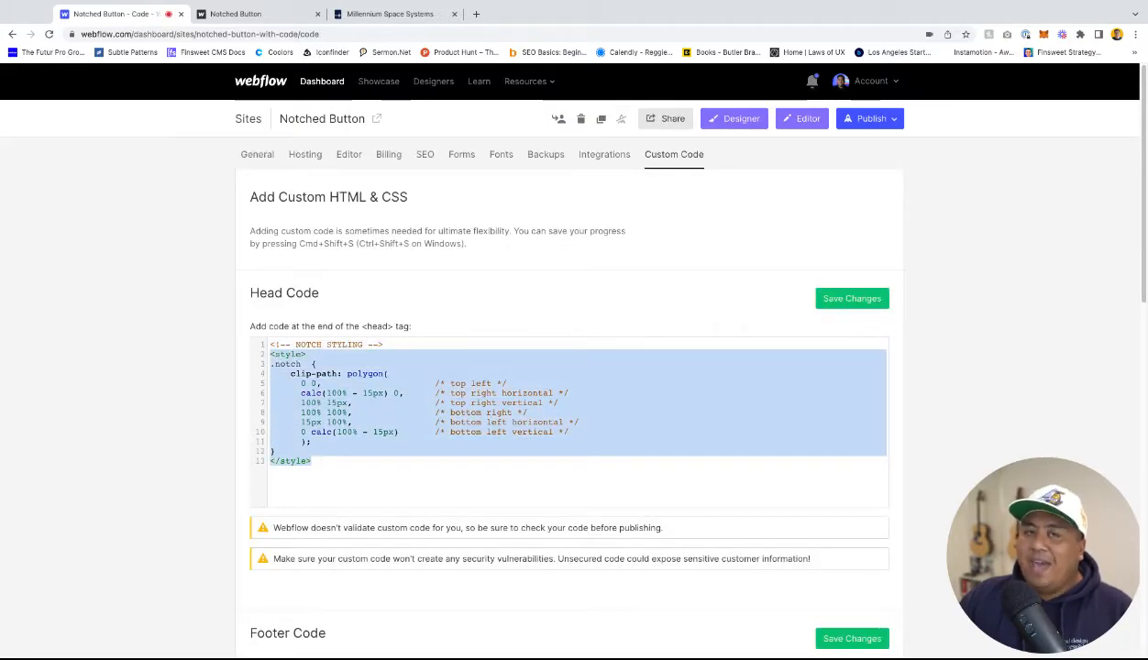
left_click(322, 461)
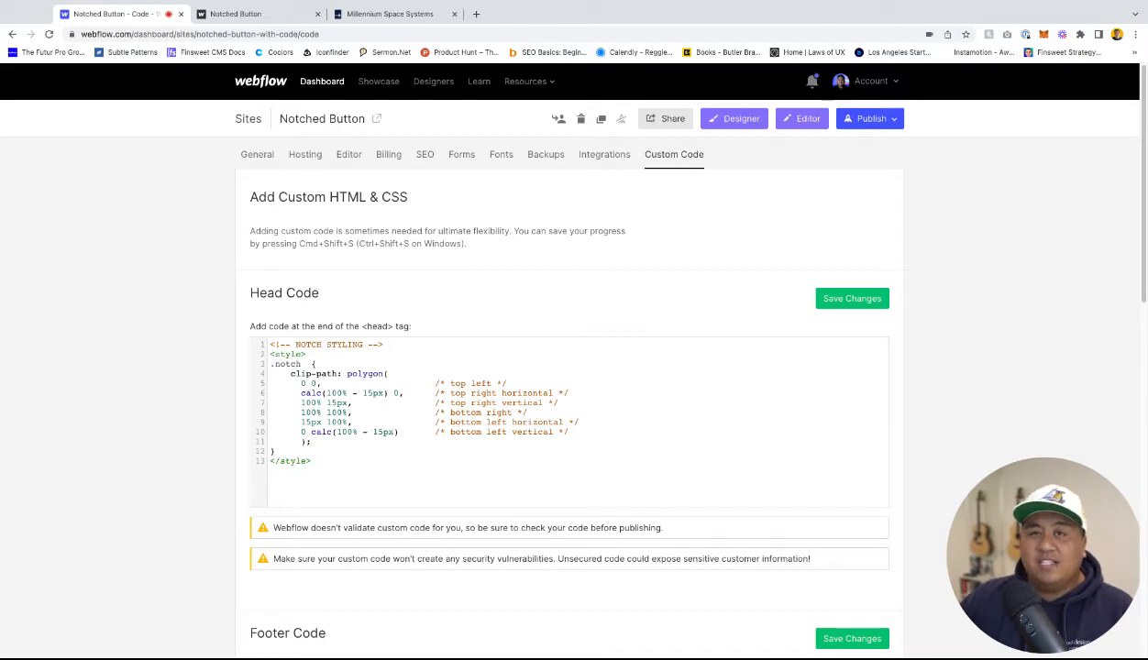
mouse_move(313, 442)
left_mouse_down()
mouse_move(302, 384)
mouse_move(312, 442)
left_mouse_up()
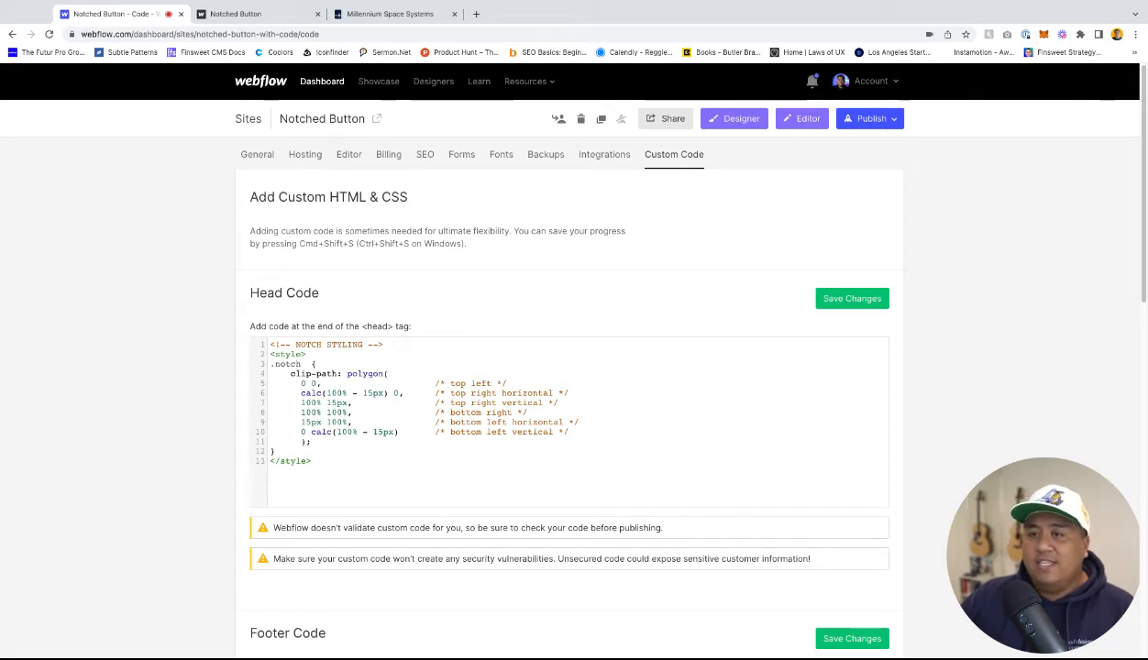
left_click_drag(313, 442, 302, 385)
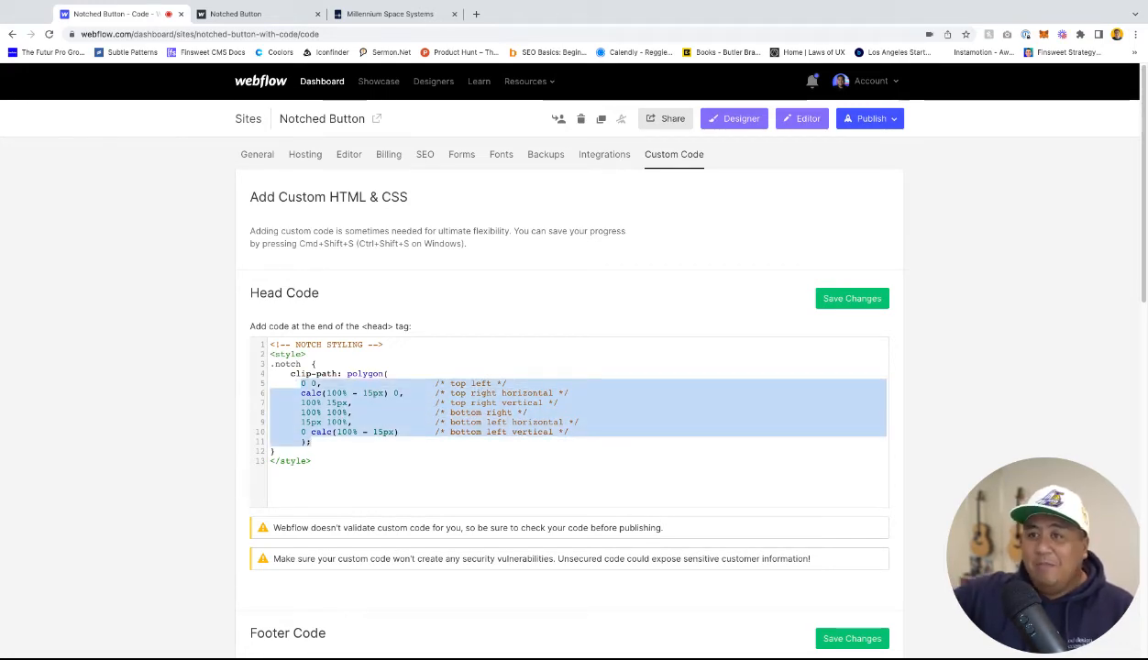
left_click(319, 443)
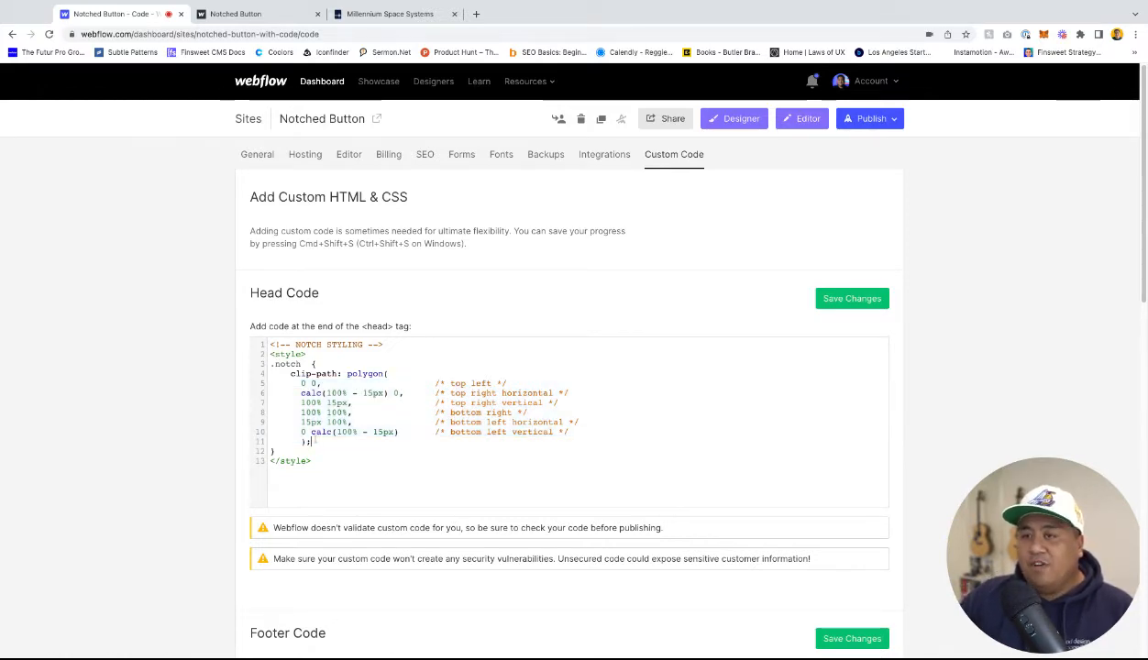
mouse_move(285, 450)
left_mouse_down()
mouse_move(271, 364)
mouse_move(283, 451)
left_mouse_up()
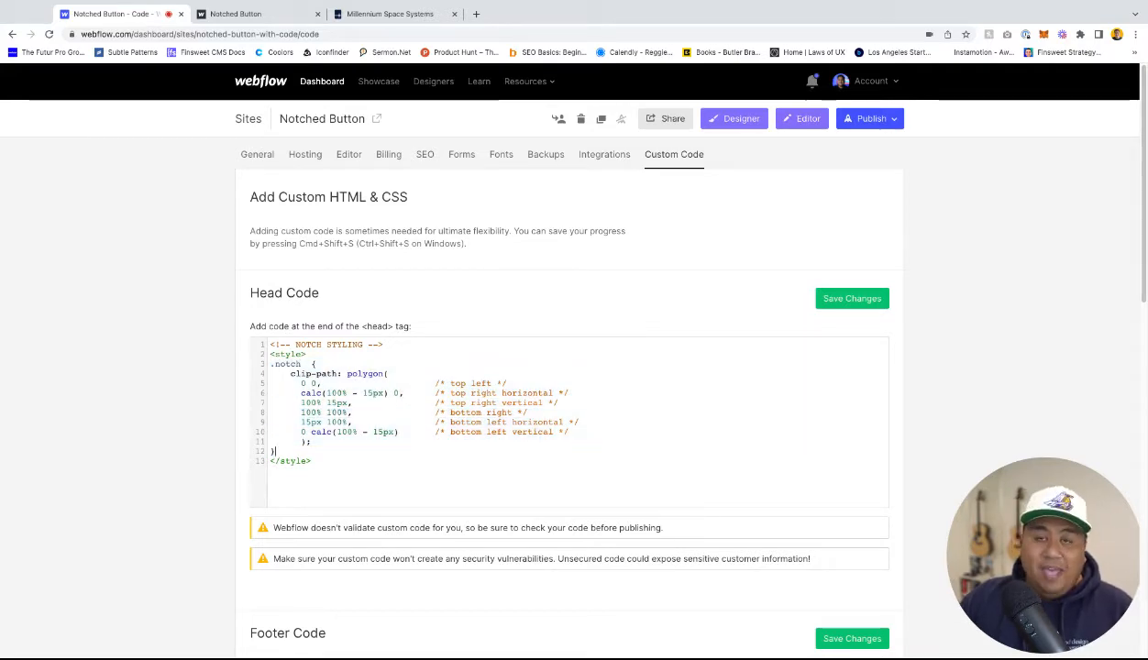
left_click(318, 461)
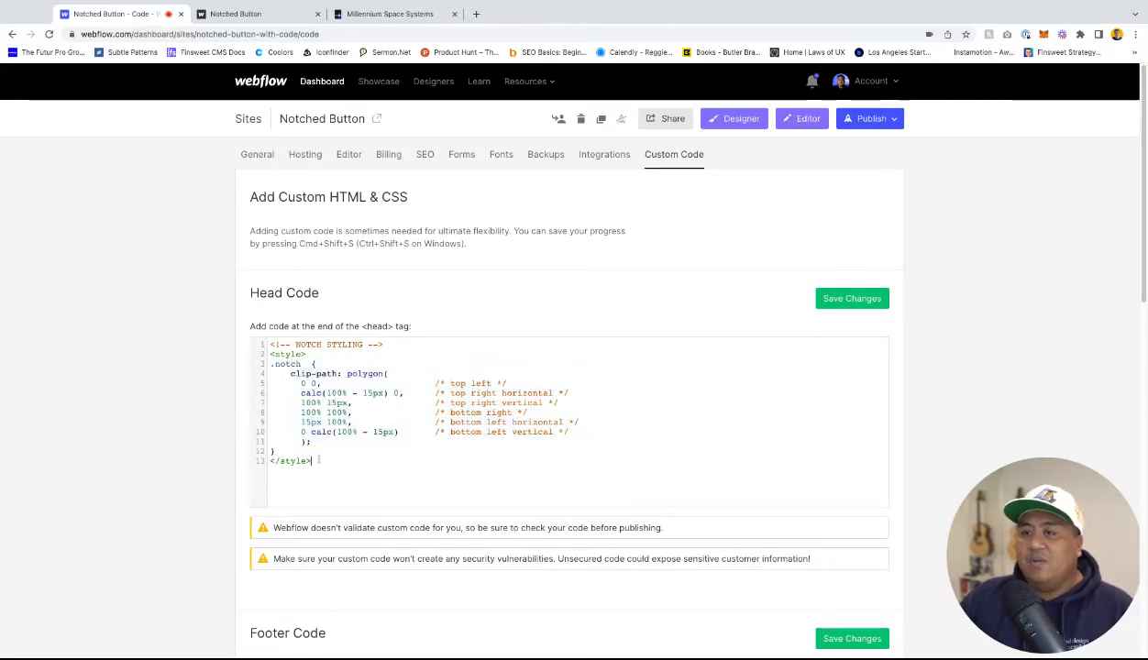
mouse_move(318, 461)
left_mouse_down()
mouse_move(278, 452)
mouse_move(312, 461)
left_mouse_up()
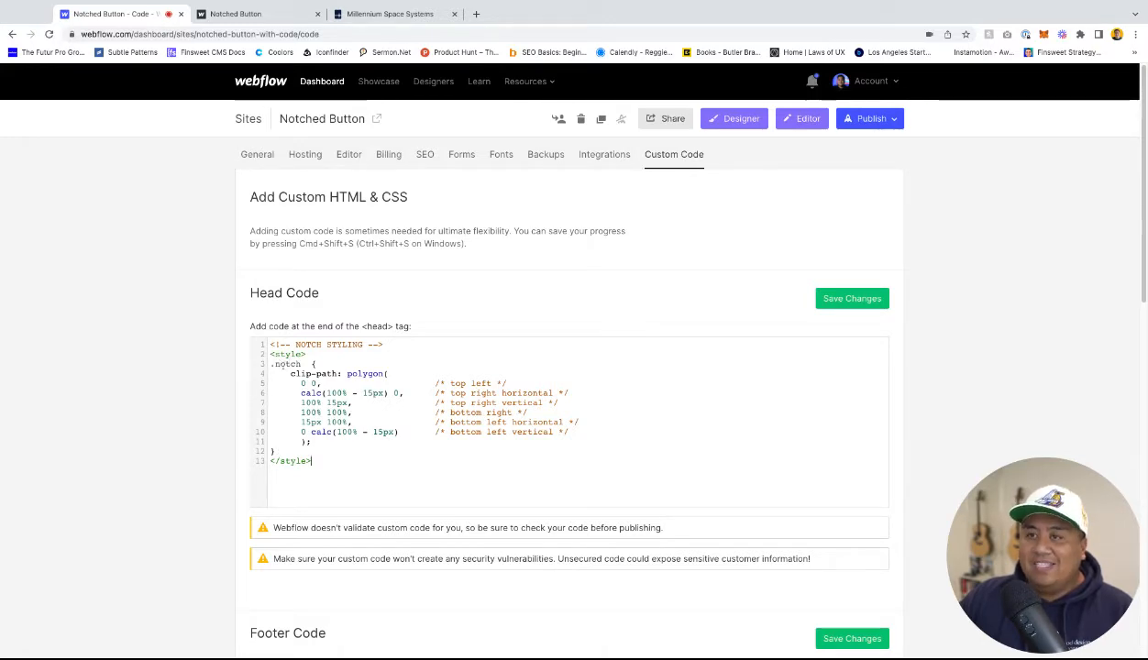
- Examine the notch class name and the NOTCH STYLING comment in the head code
double_click(276, 364)
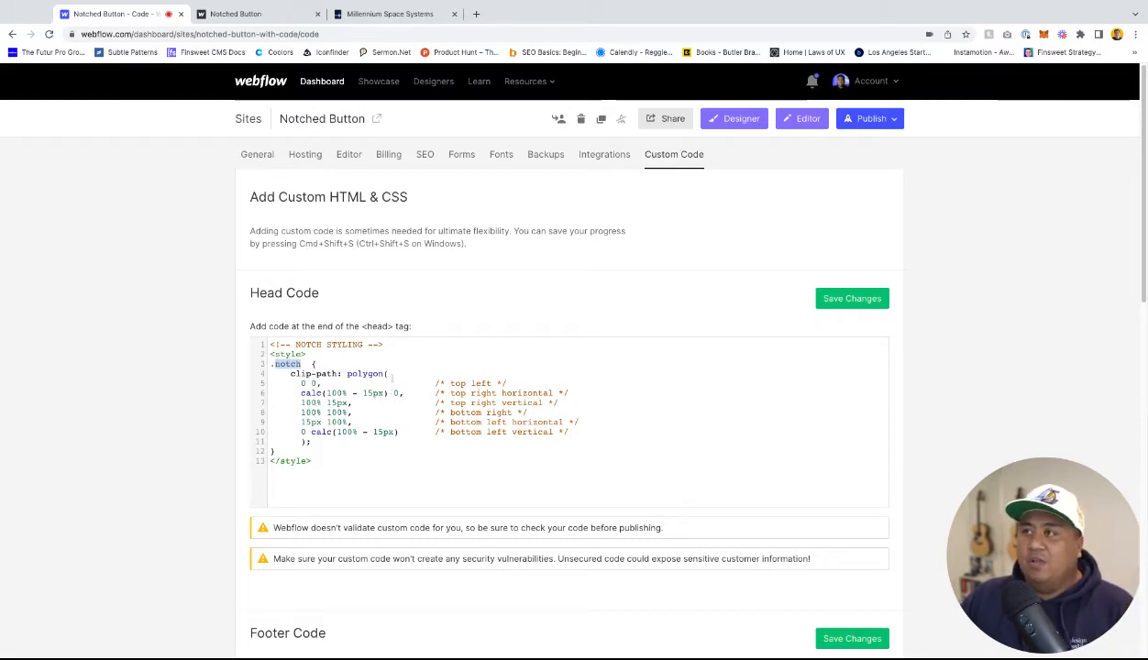
left_click_drag(315, 460, 318, 345)
left_click(273, 345)
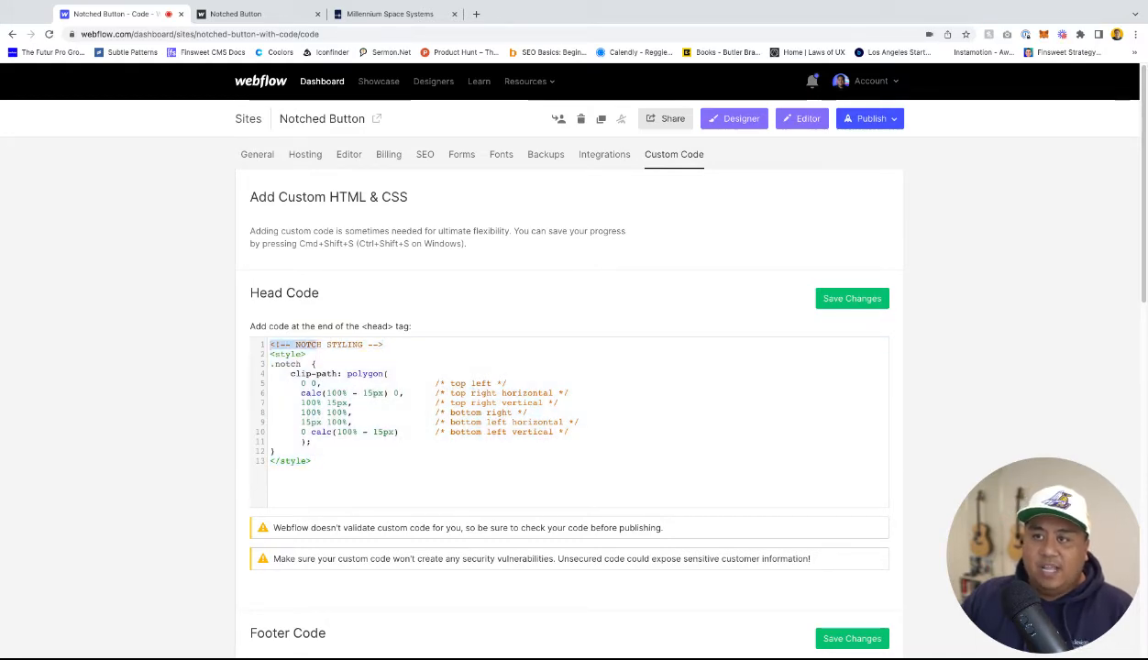
left_click(318, 345)
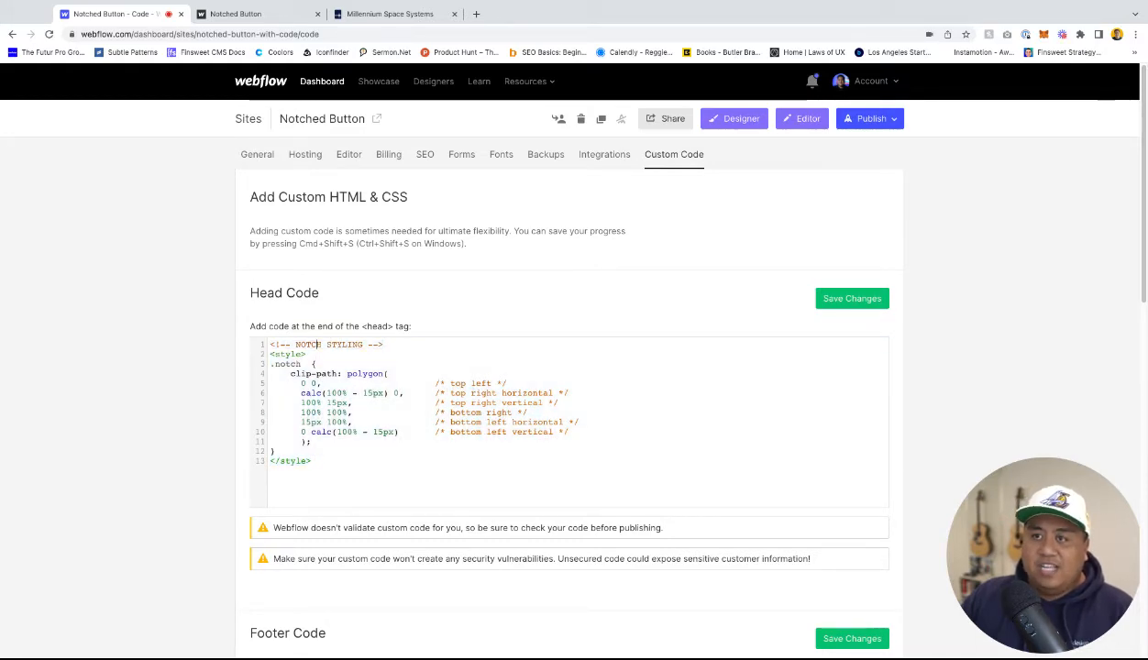
- Return to the Designer and inspect the regular button and the bordered button's outer and inner blocks, including the outer block's padding and background
left_click(733, 123)
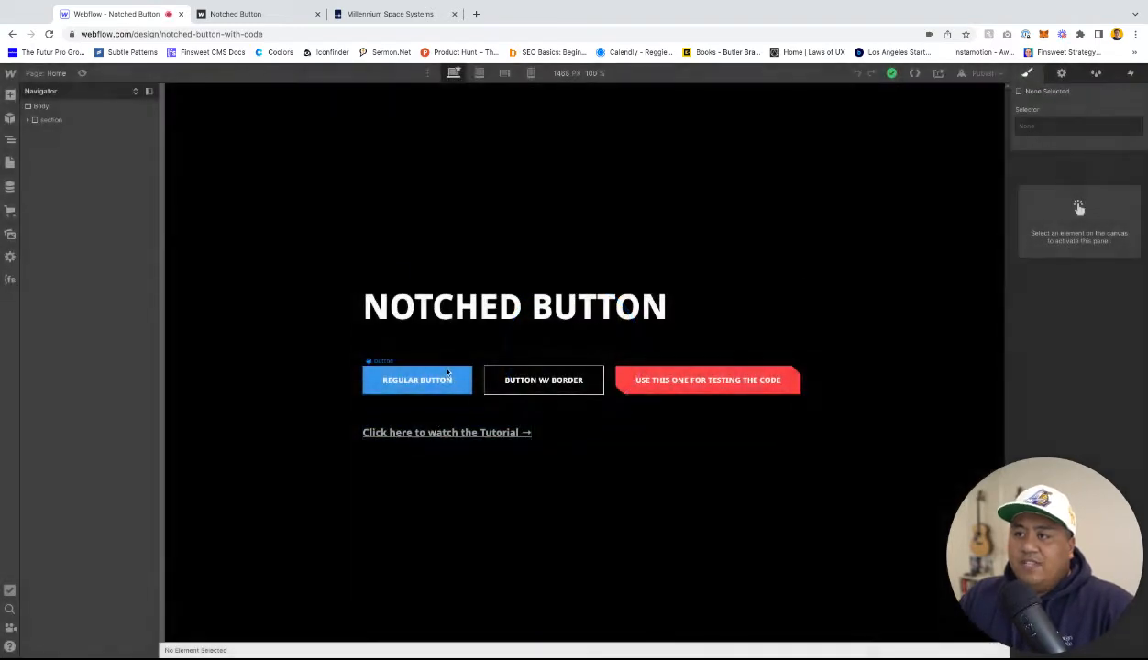
left_click(452, 390)
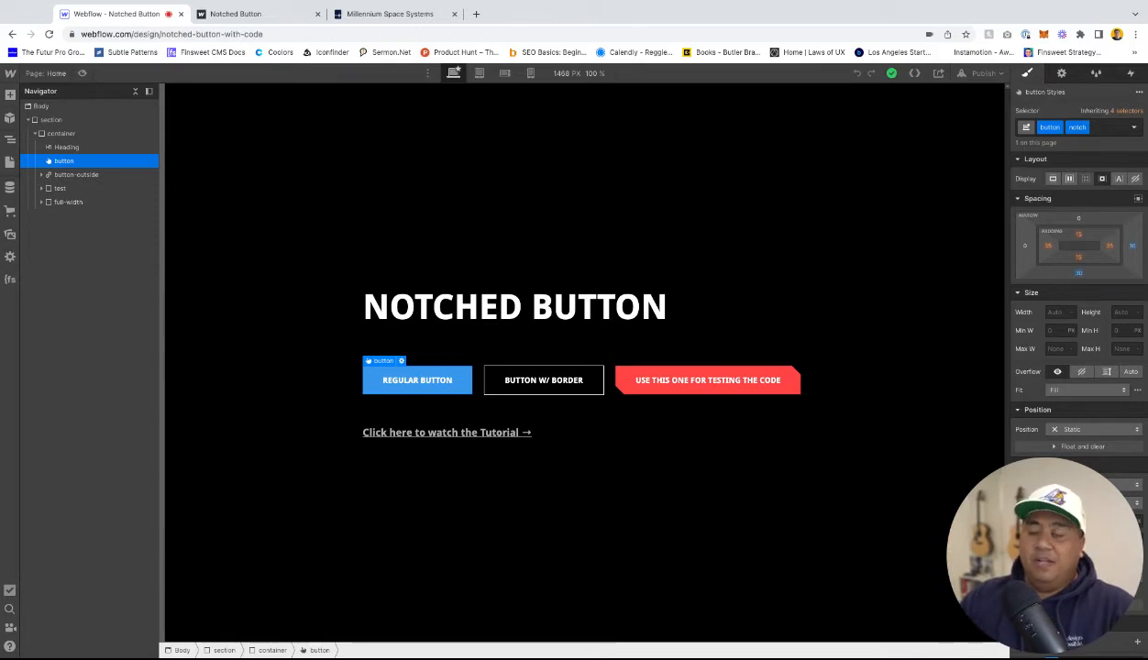
left_click(500, 383)
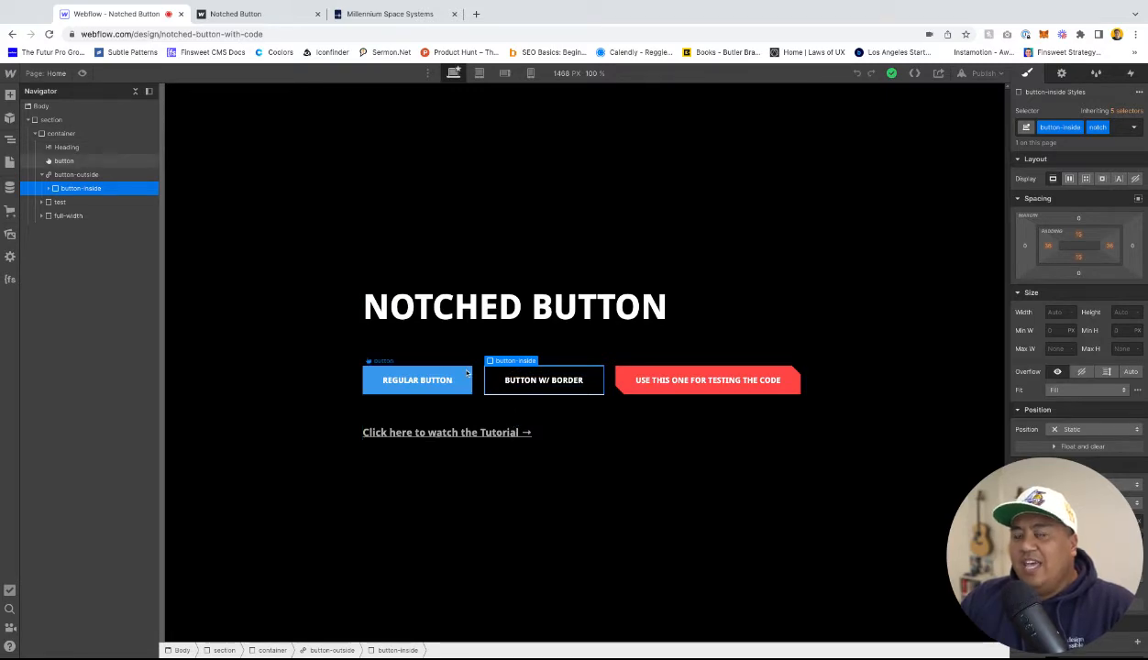
left_click(466, 376)
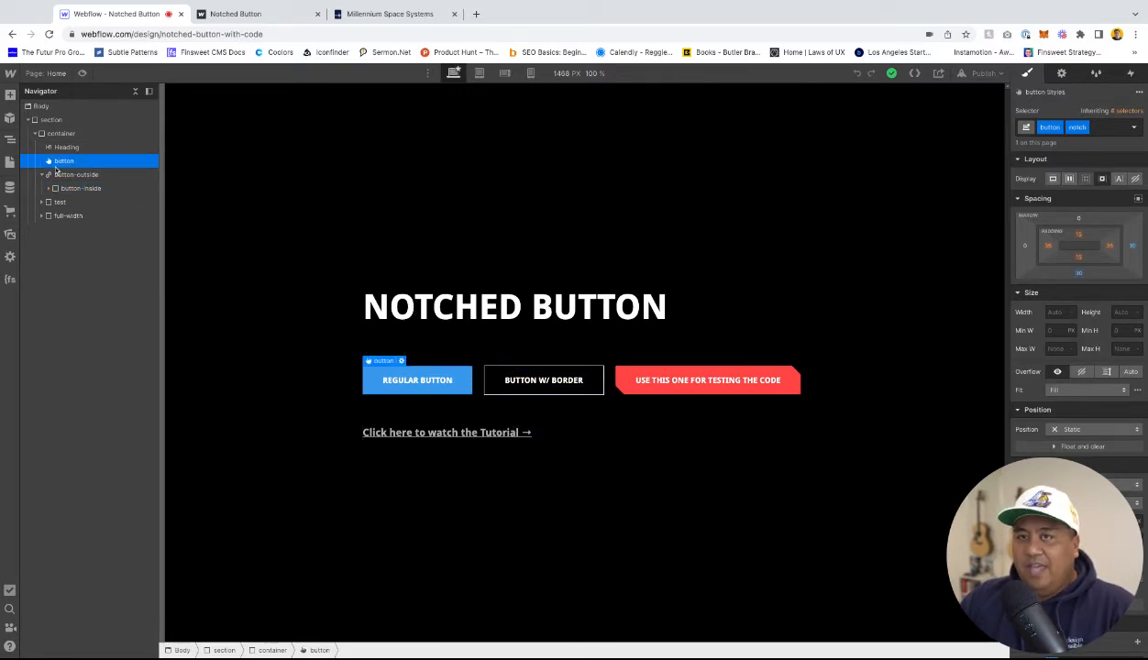
left_click(64, 175)
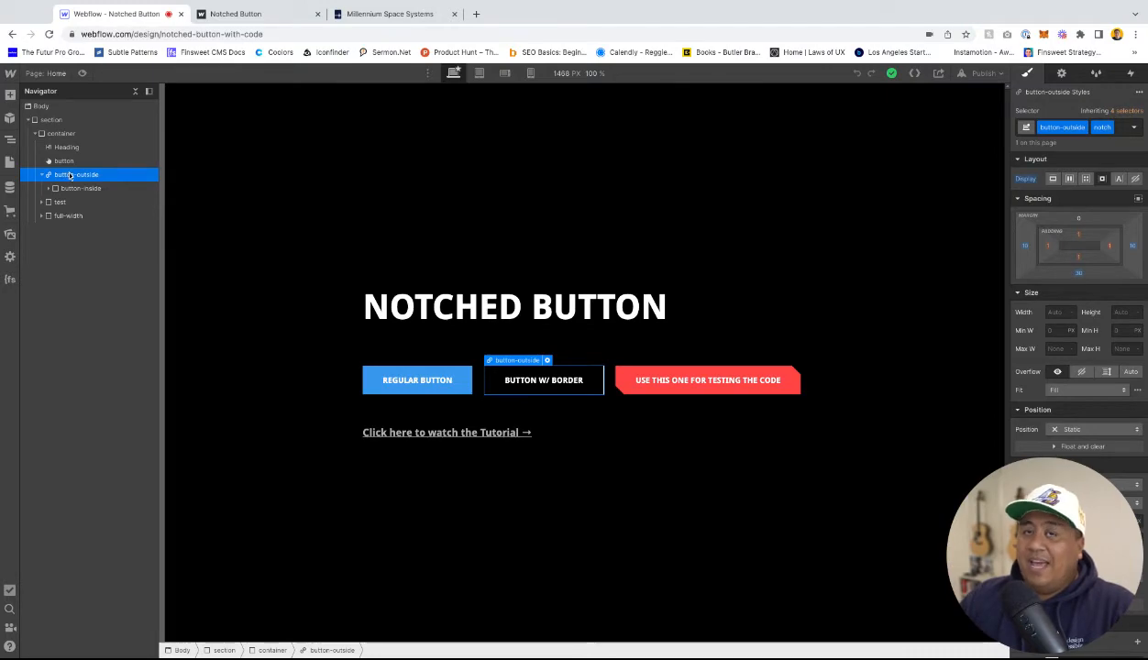
left_click(75, 189)
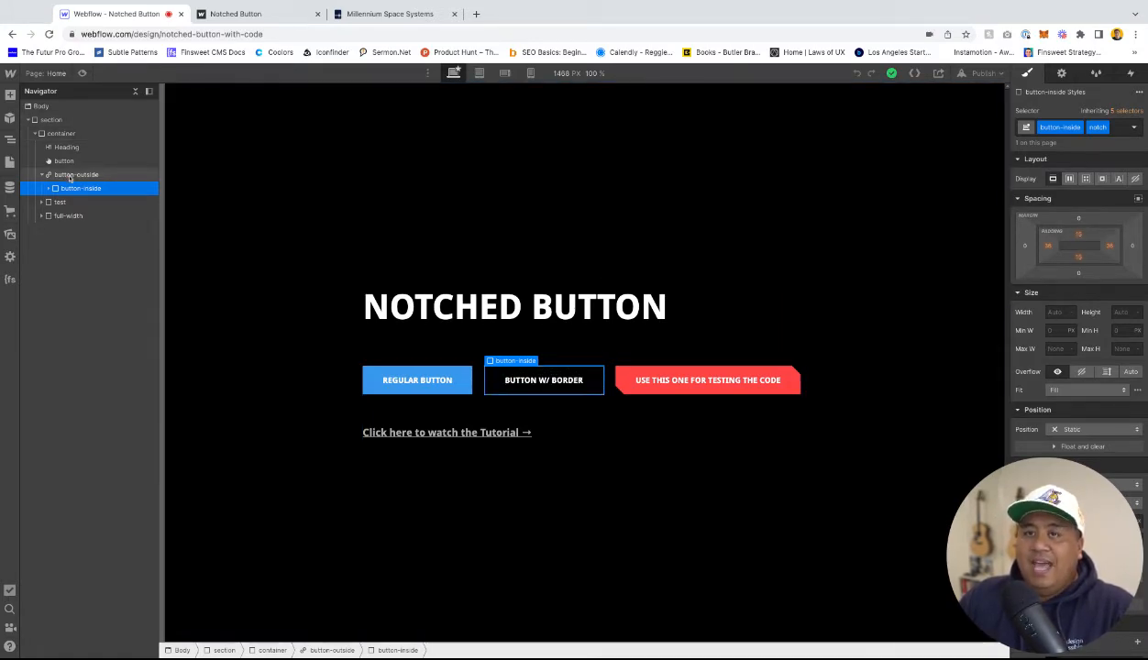
left_click(74, 175)
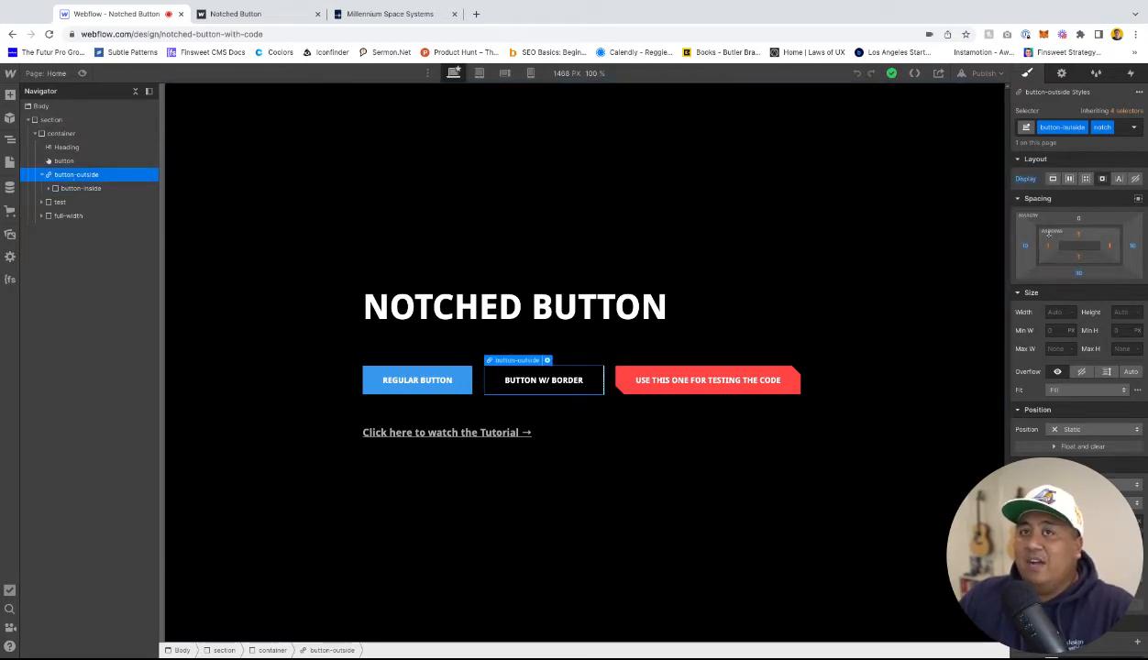
scroll(1039, 243, "down", 8)
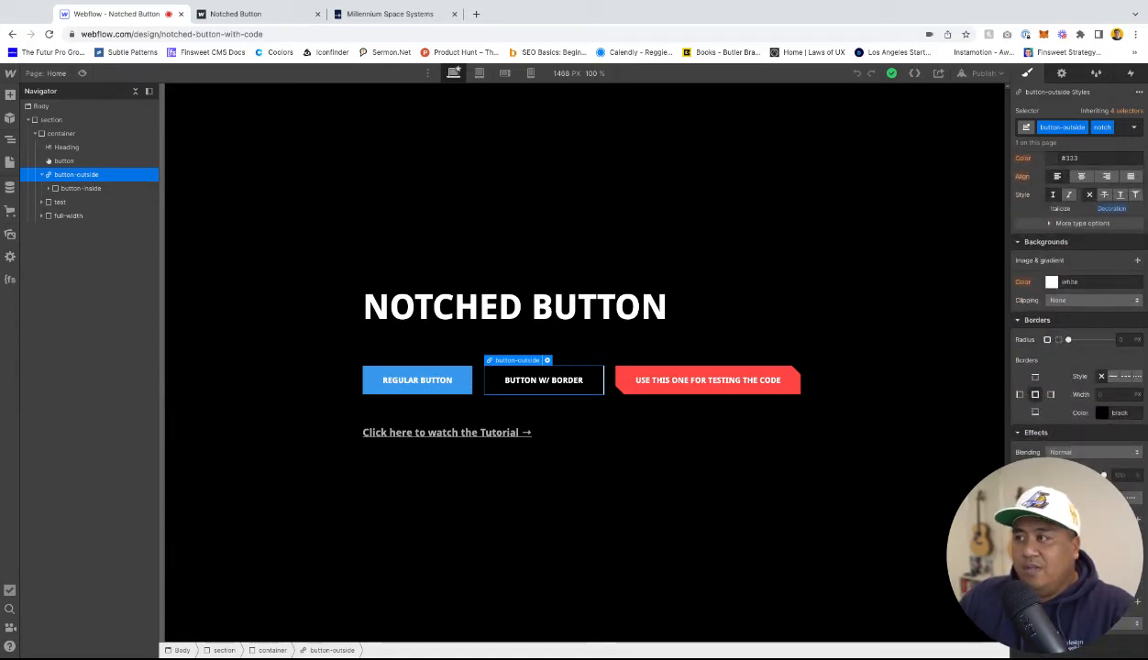
scroll(1079, 232, "up", 8)
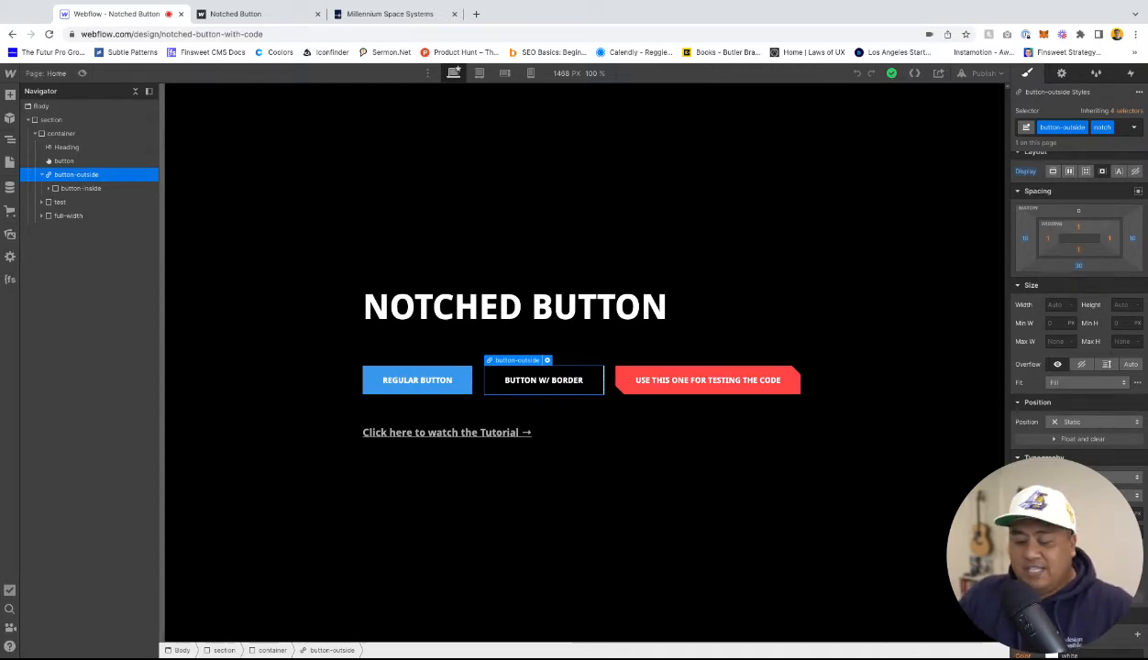
- Try a padding of 6 px on all sides of the button-outside link block, and undo the change
mouse_move(1079, 227)
key("alt")
key("shift")
left_click_drag(1079, 227, 1078, 217)
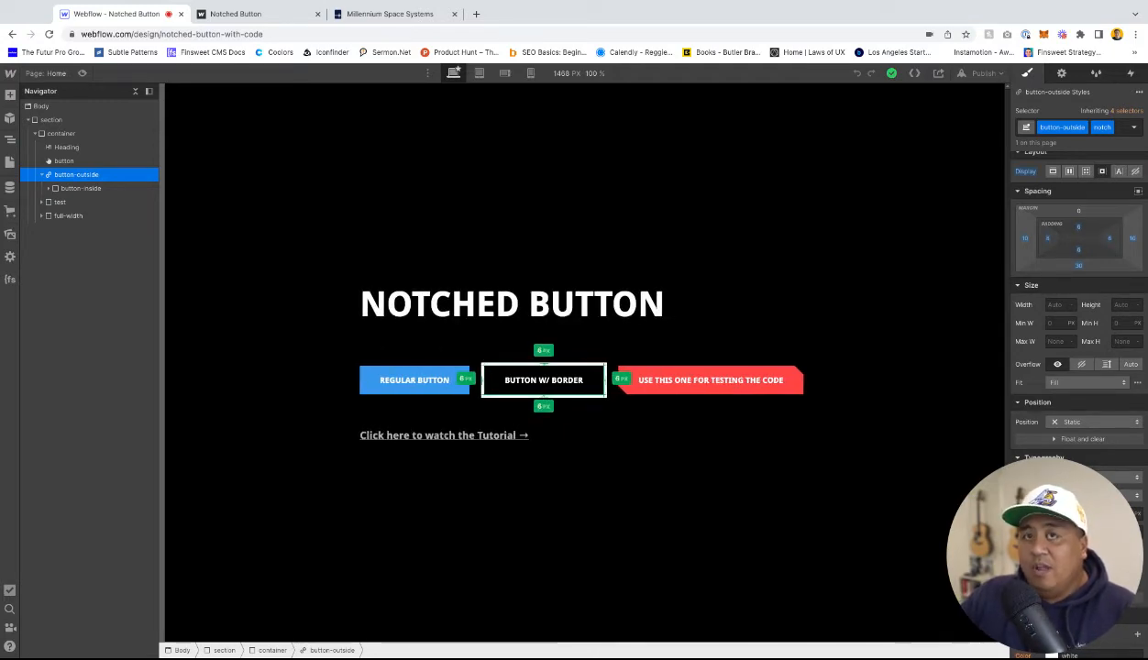
key("super+z")
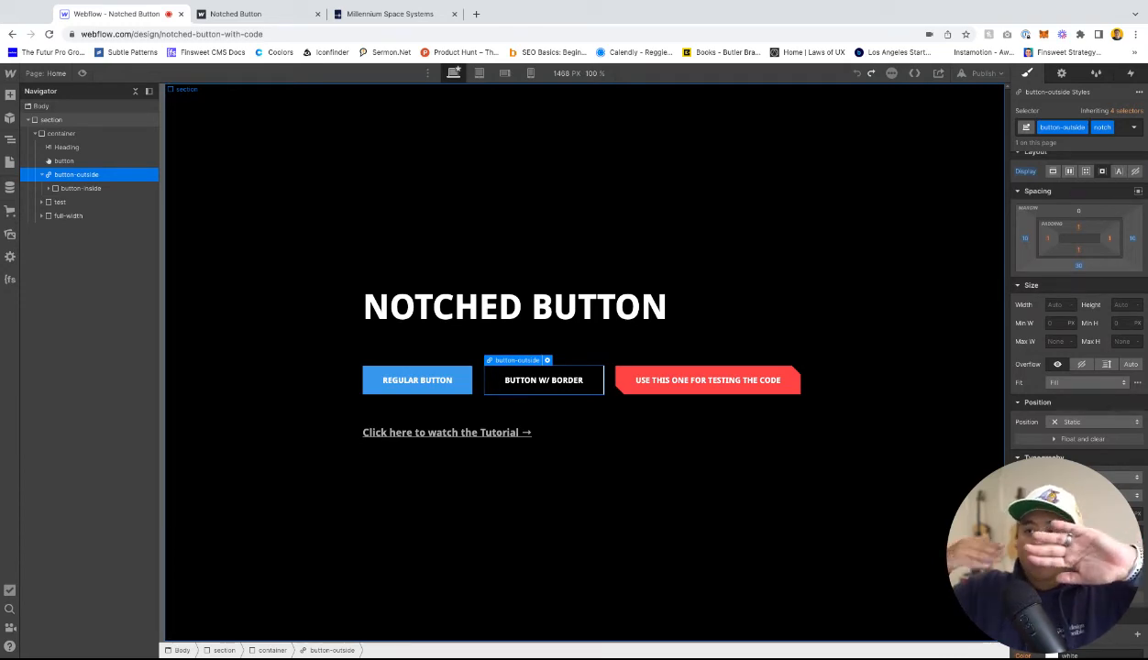
- Compare the classes applied to the bordered button's button-inside and button-outside blocks
left_click(587, 392)
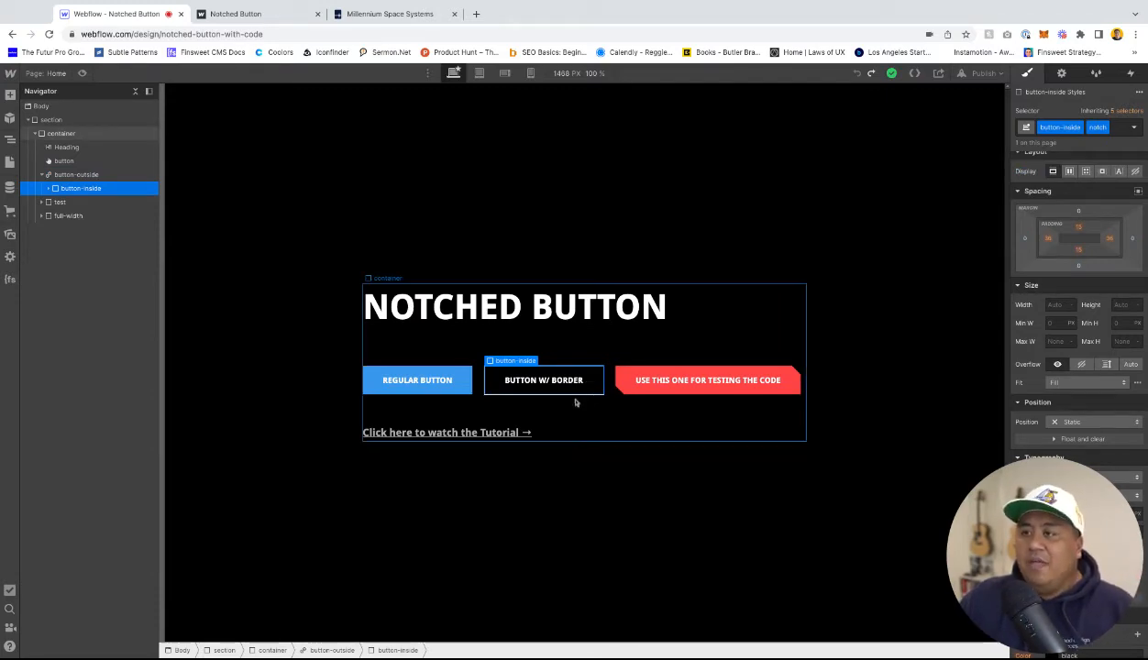
left_click(92, 174)
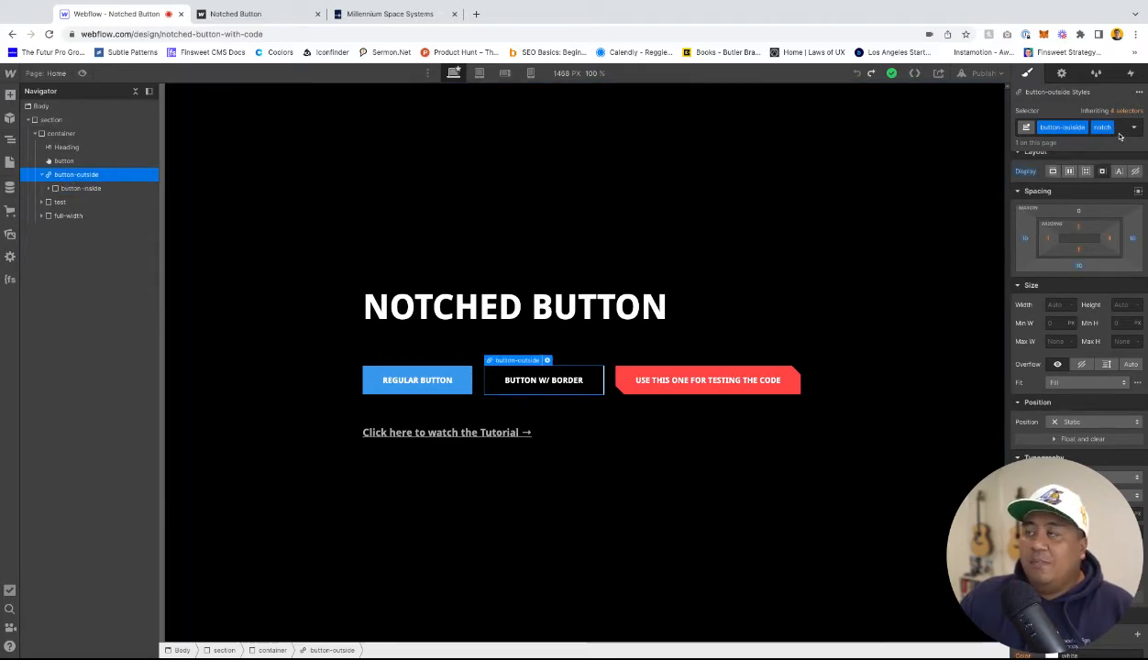
left_click(92, 188)
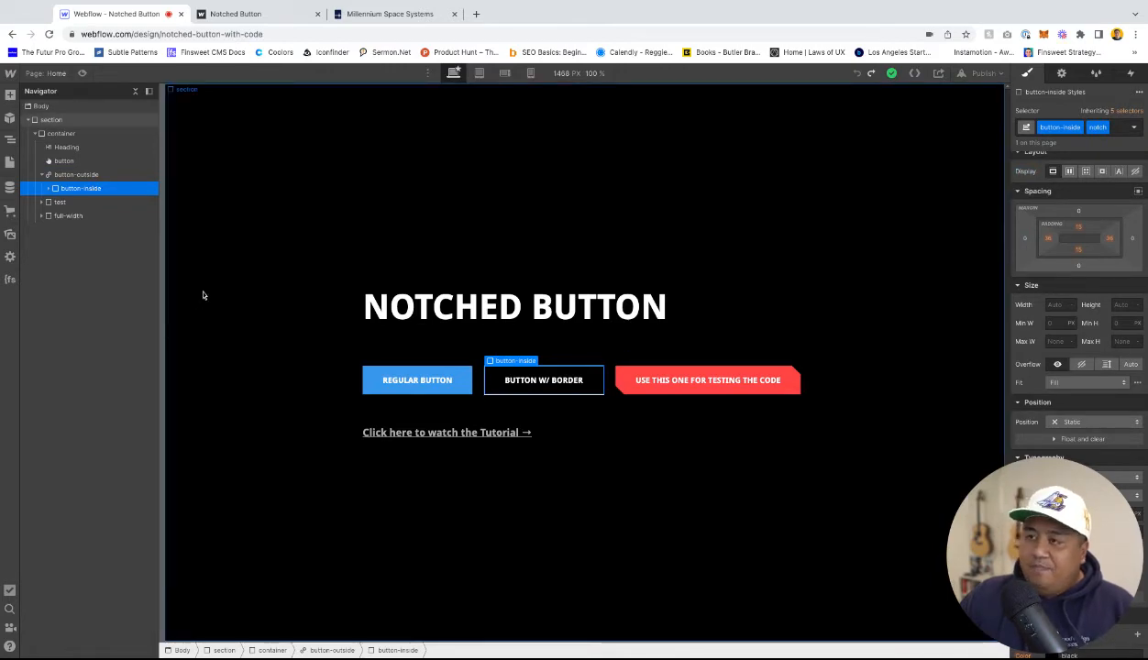
- Expand the red test button's structure to inspect its HTML Embed, and reselect the bordered button's inner block
left_click(701, 376)
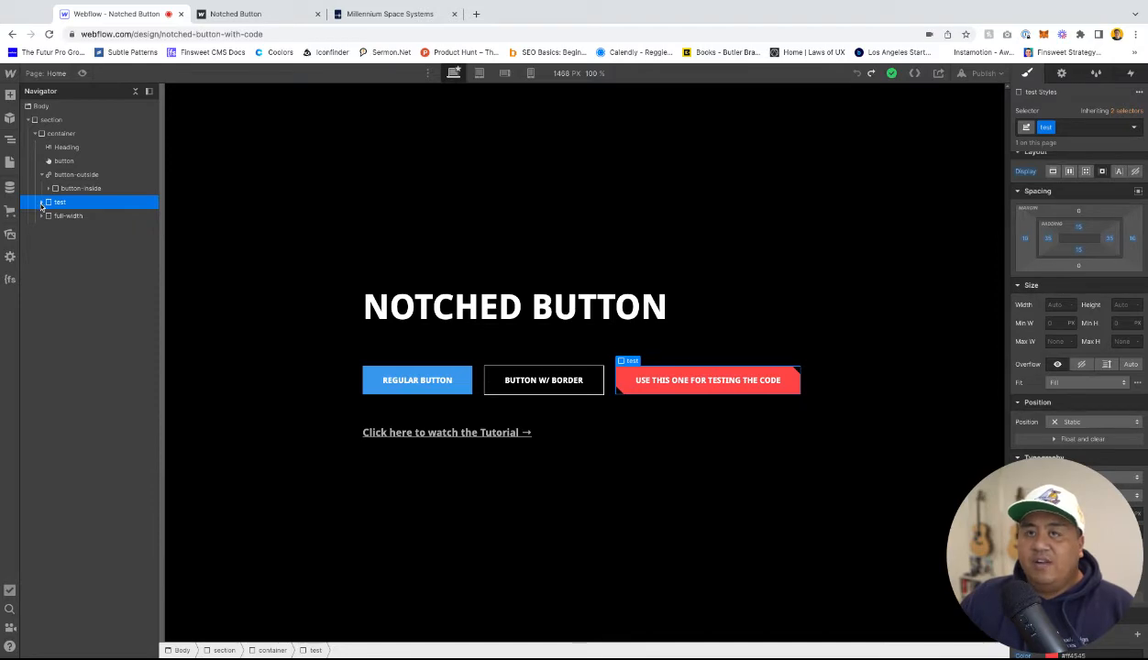
left_click(41, 202)
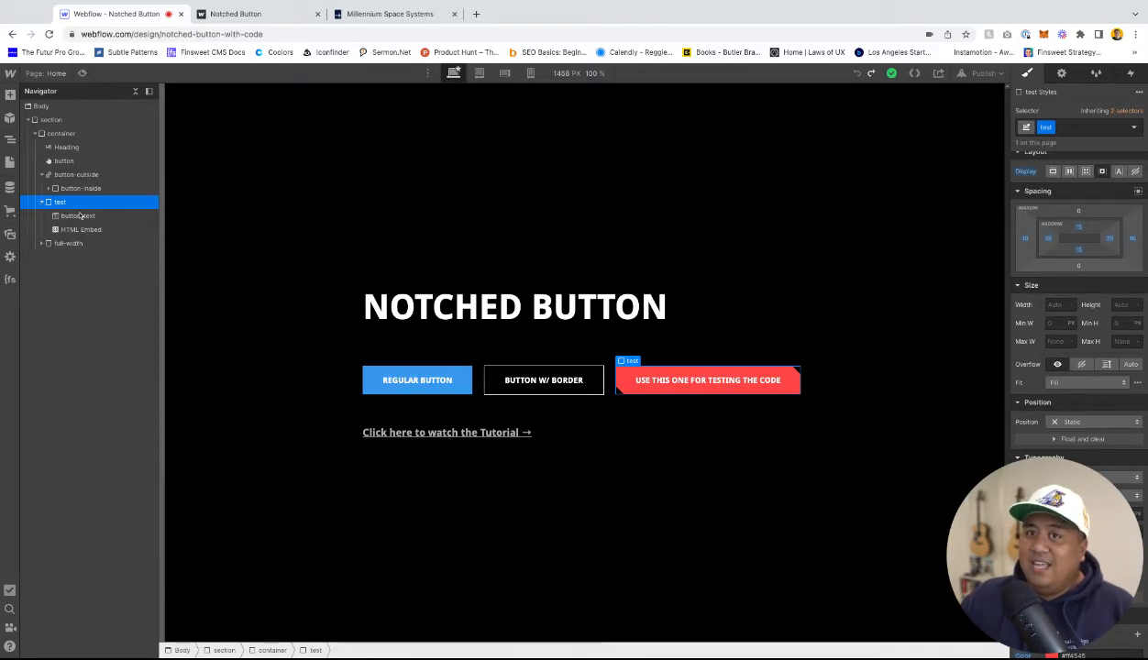
left_click(82, 229)
left_click(574, 389)
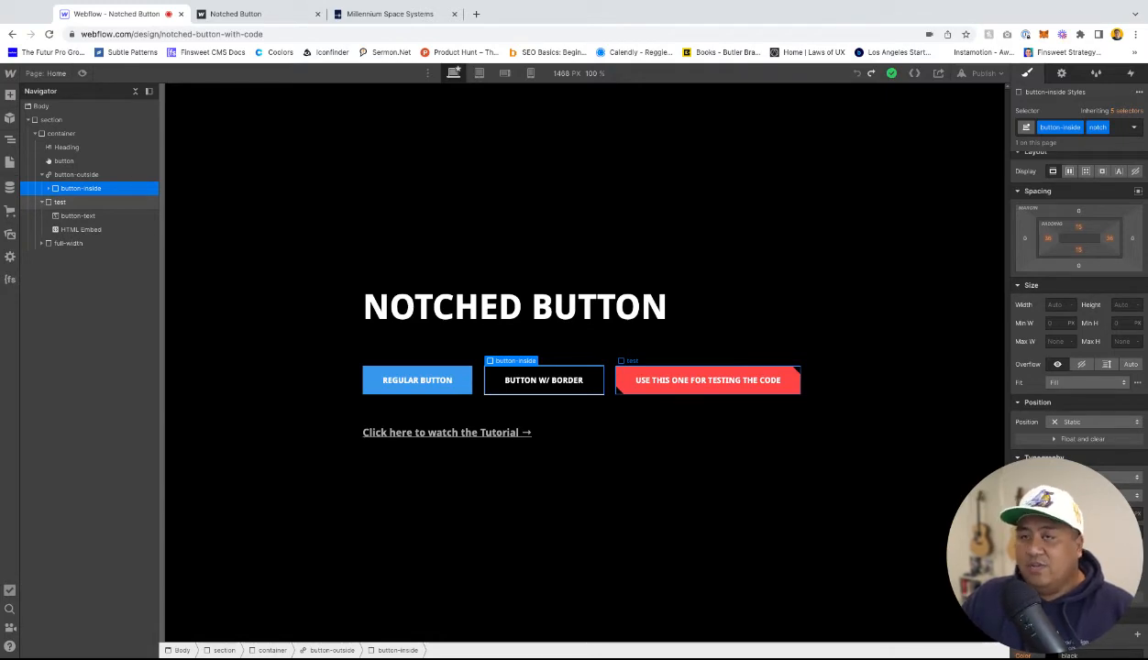
- Select the red test button's HTML Embed and open its code editor
left_click(70, 230)
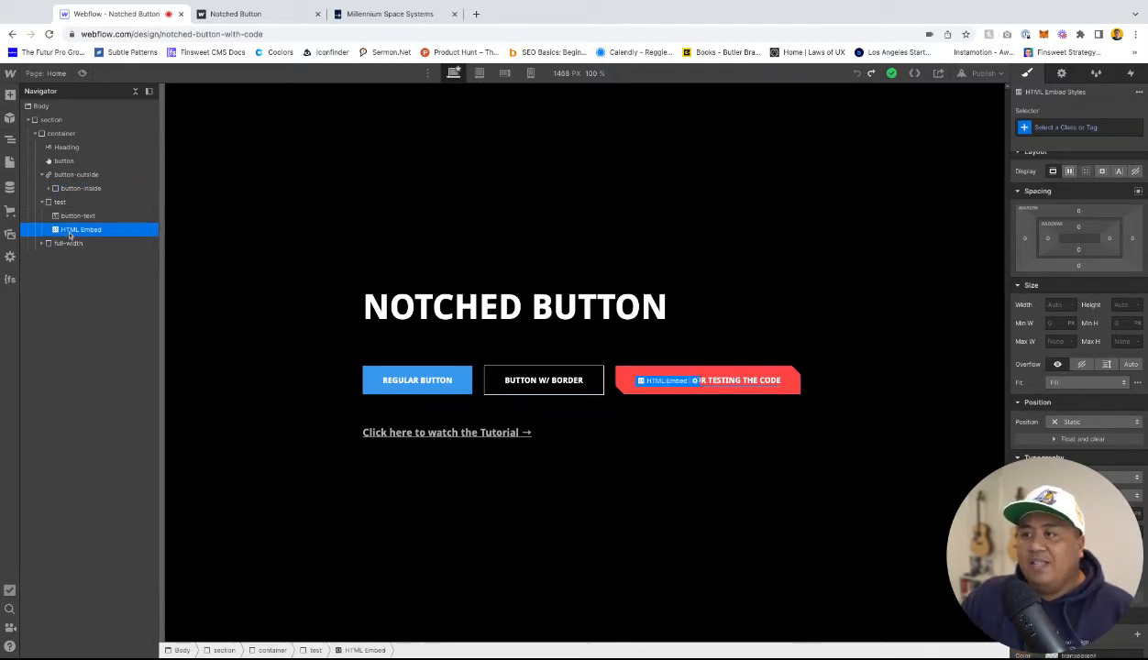
left_click(699, 383)
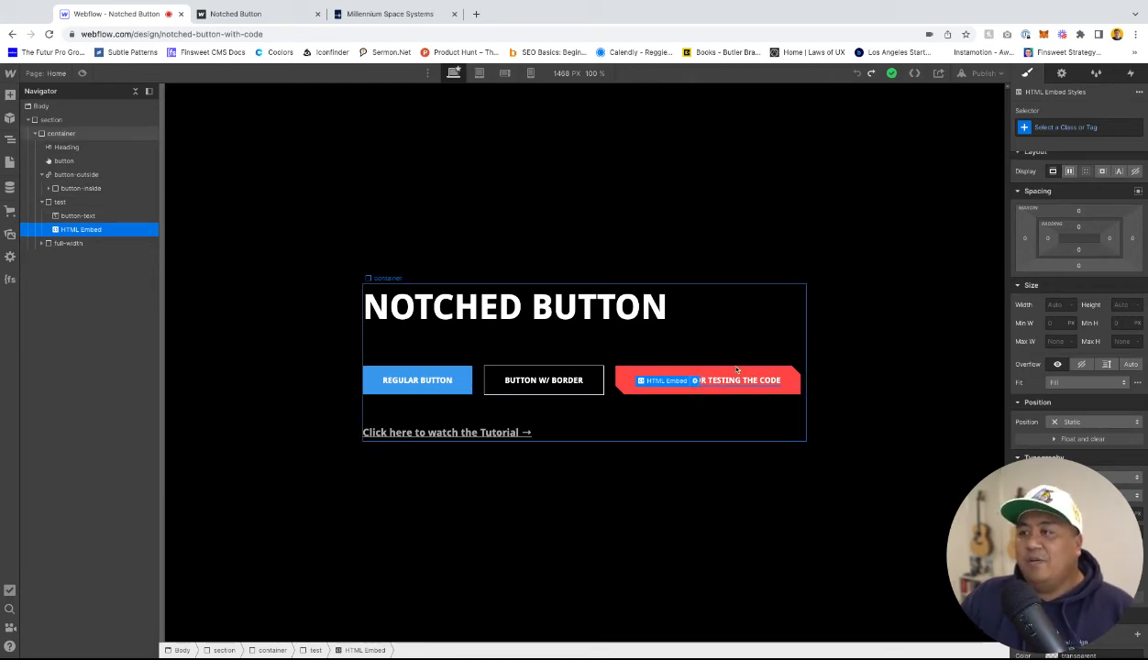
left_click(686, 384)
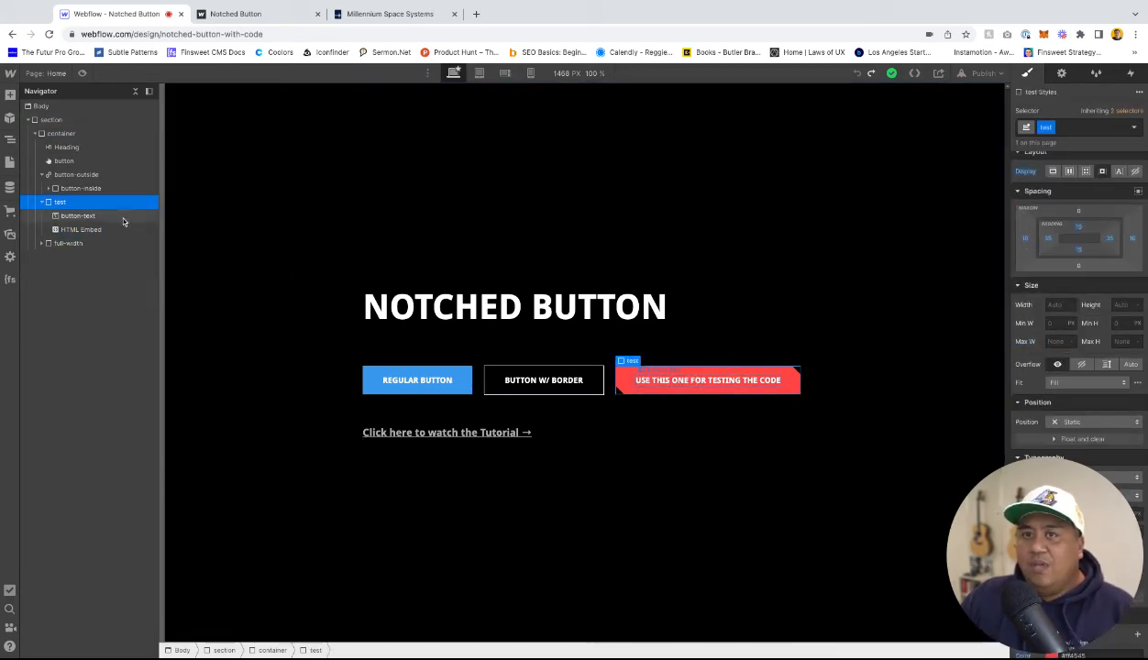
left_click(74, 243)
left_click(117, 227)
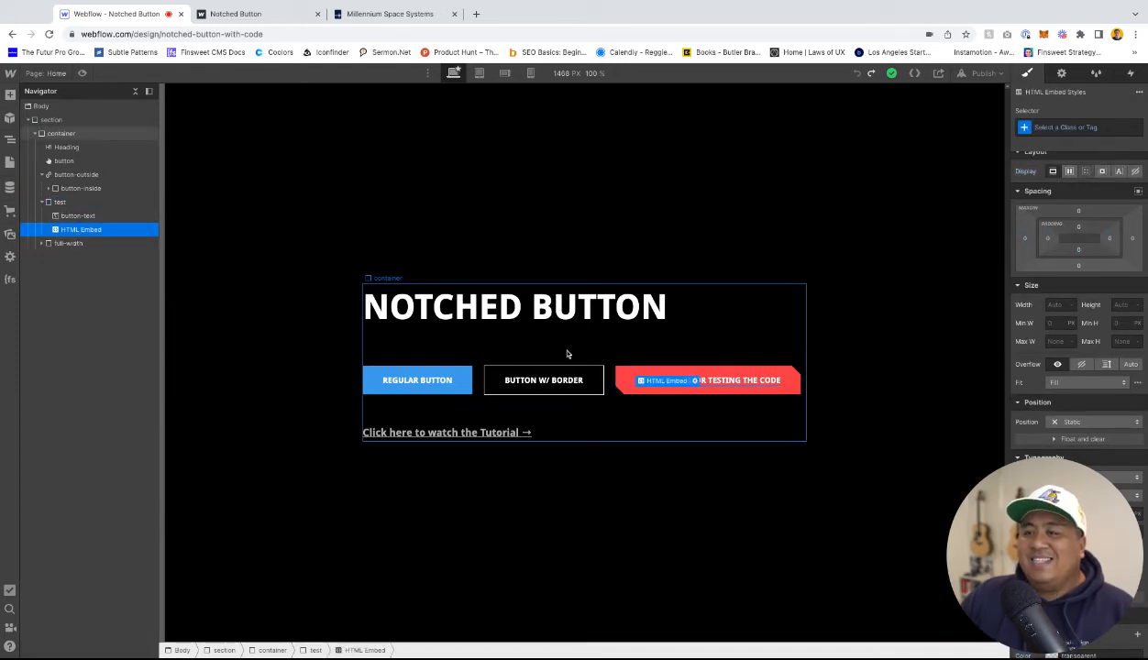
left_click(693, 381)
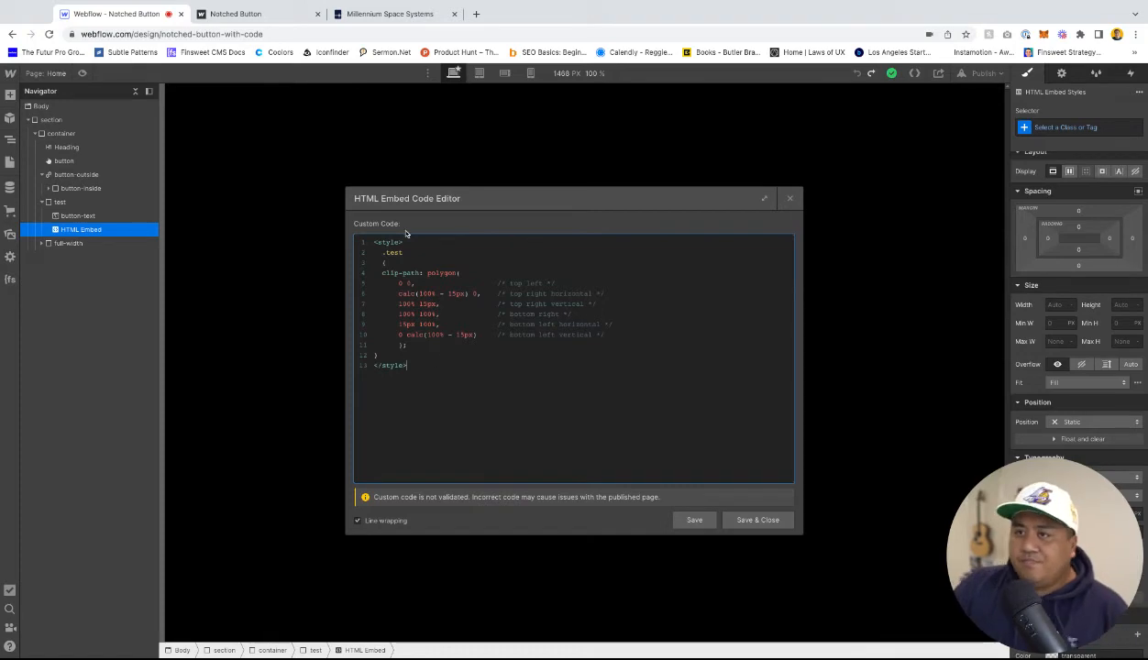
- Move the code editor clear of the red test button and examine the clip-path polygon's corner coordinates
left_click_drag(404, 198, 269, 206)
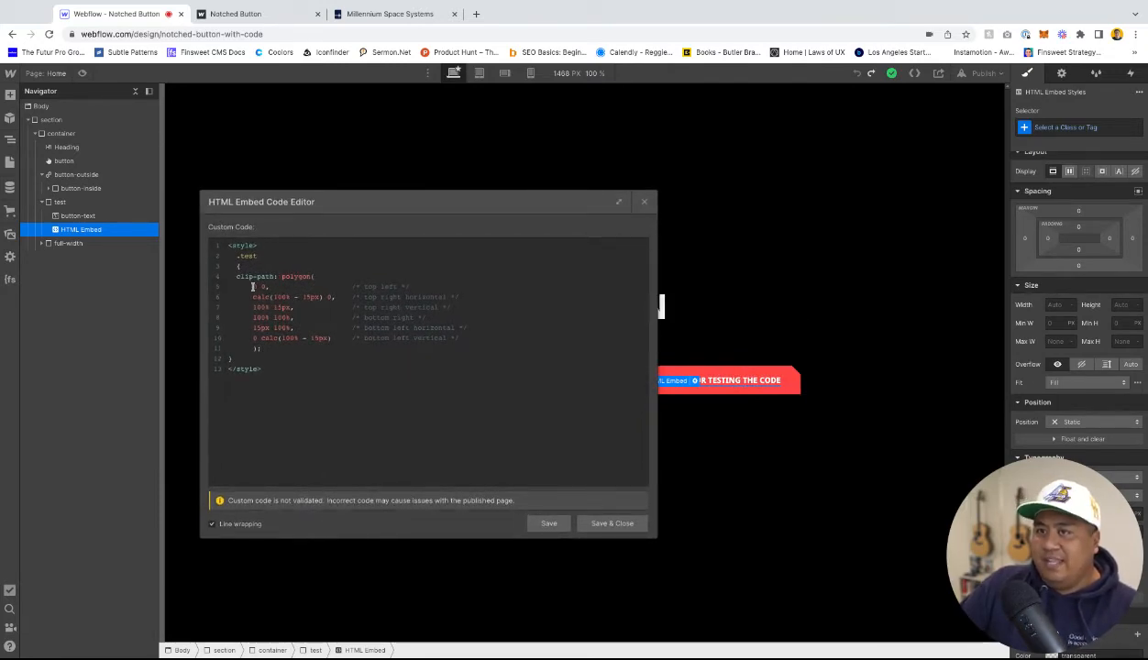
left_click(355, 289)
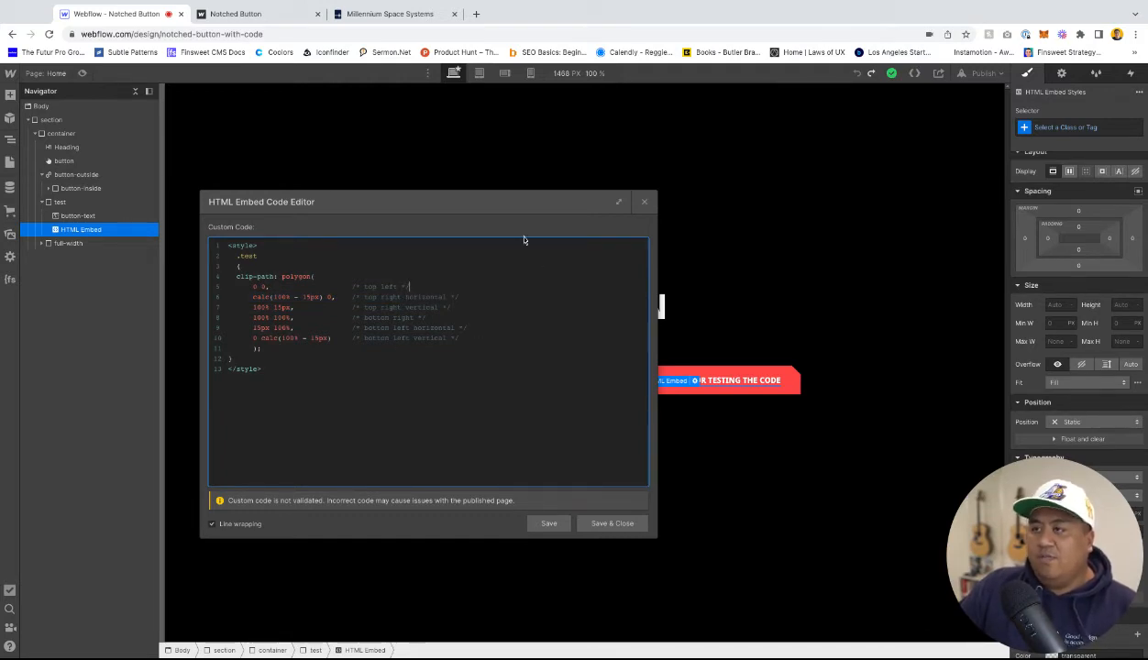
left_click_drag(483, 209, 431, 225)
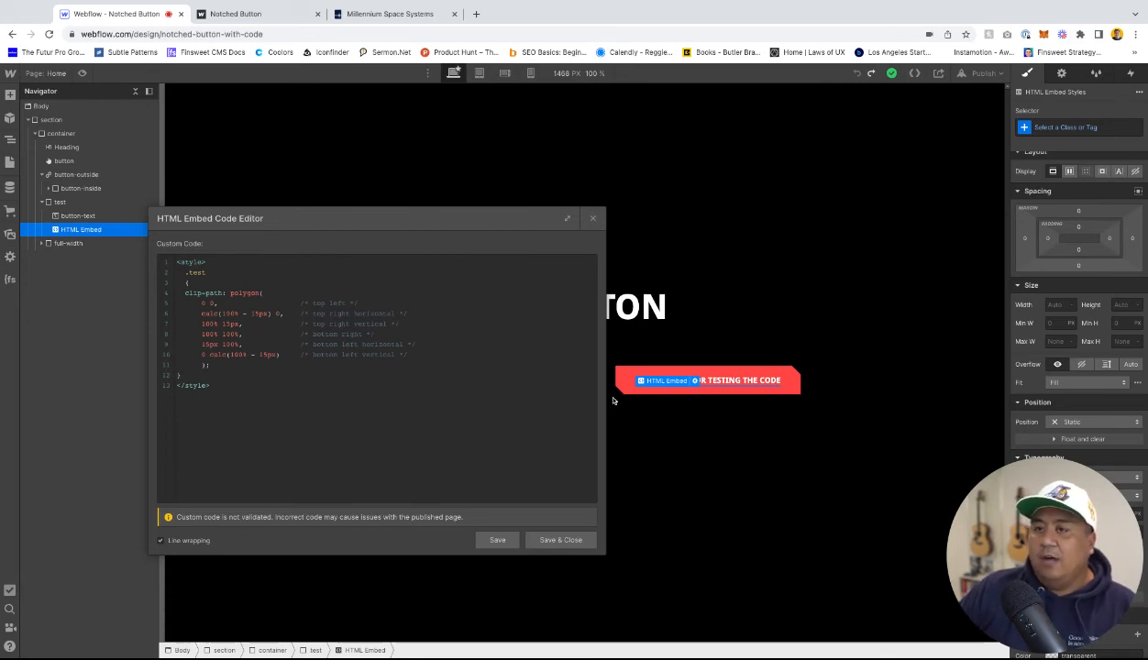
left_click(201, 344)
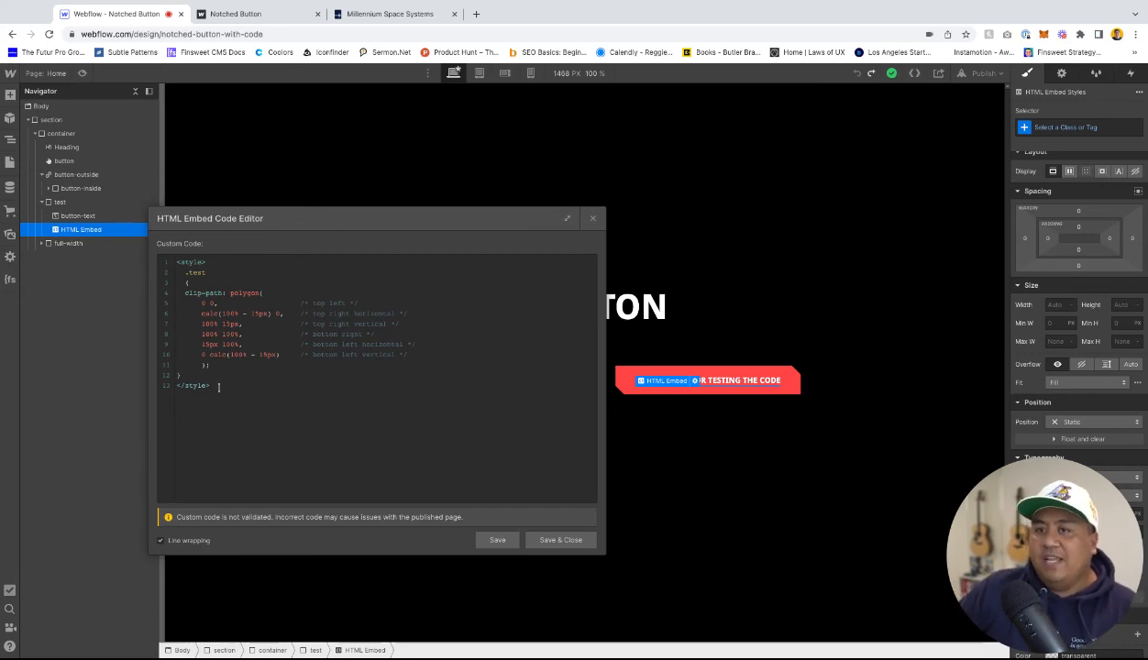
- Review the notched button and statistics box on the Millennium Space Systems site, and return to the Webflow Designer
left_click(377, 14)
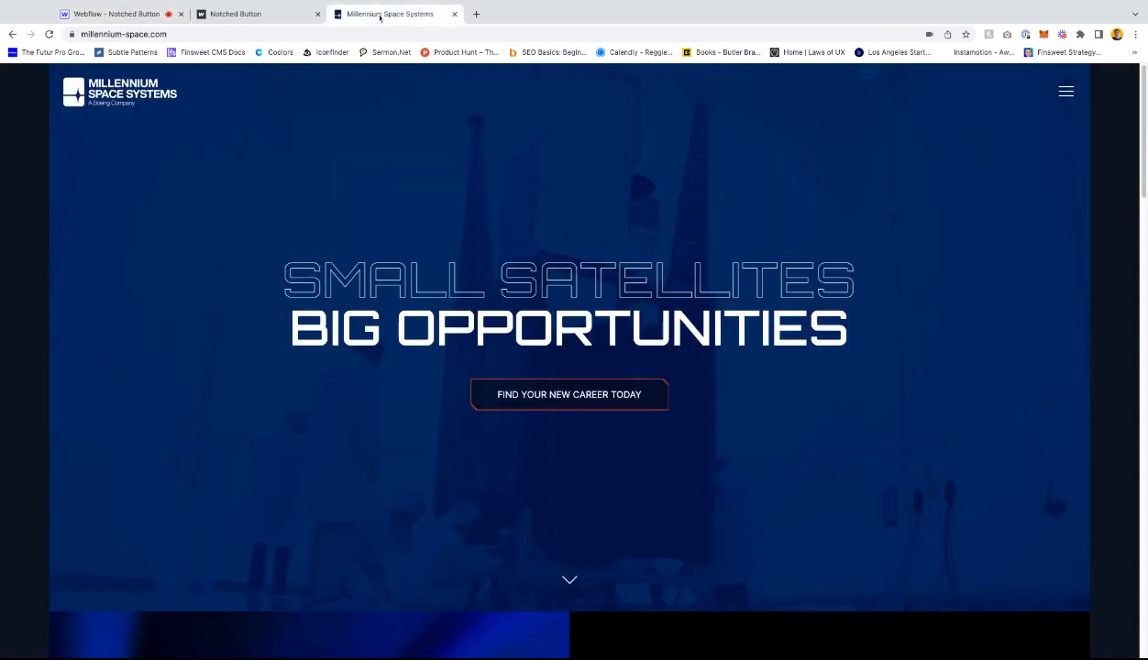
scroll(293, 332, "down", 4)
scroll(293, 332, "down", 2)
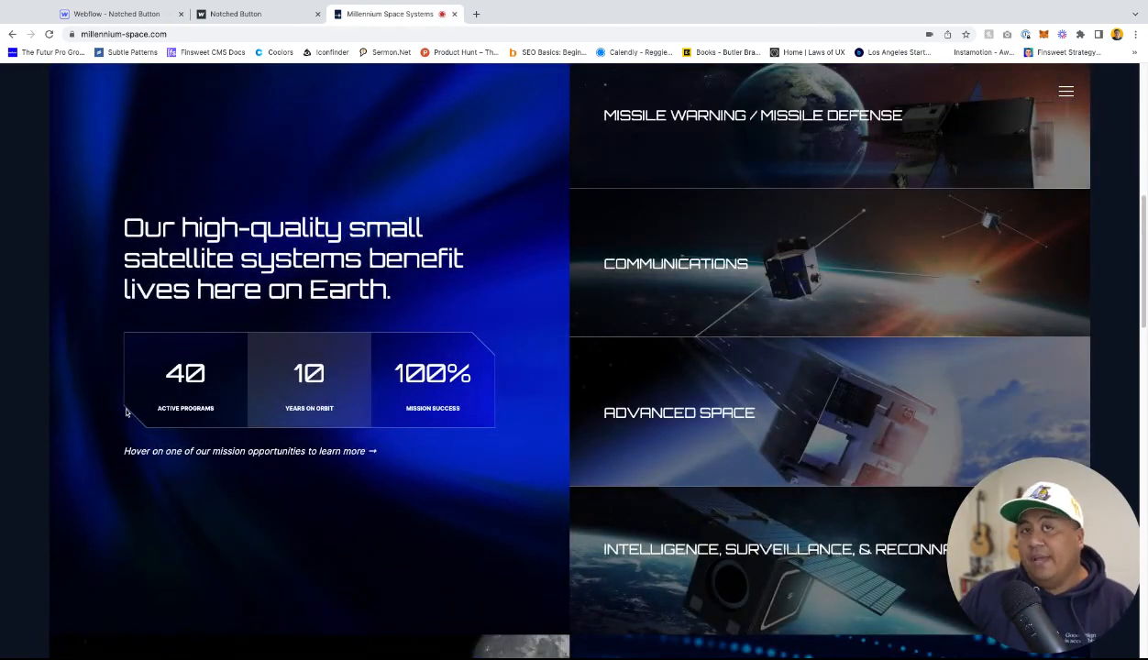
left_click(105, 14)
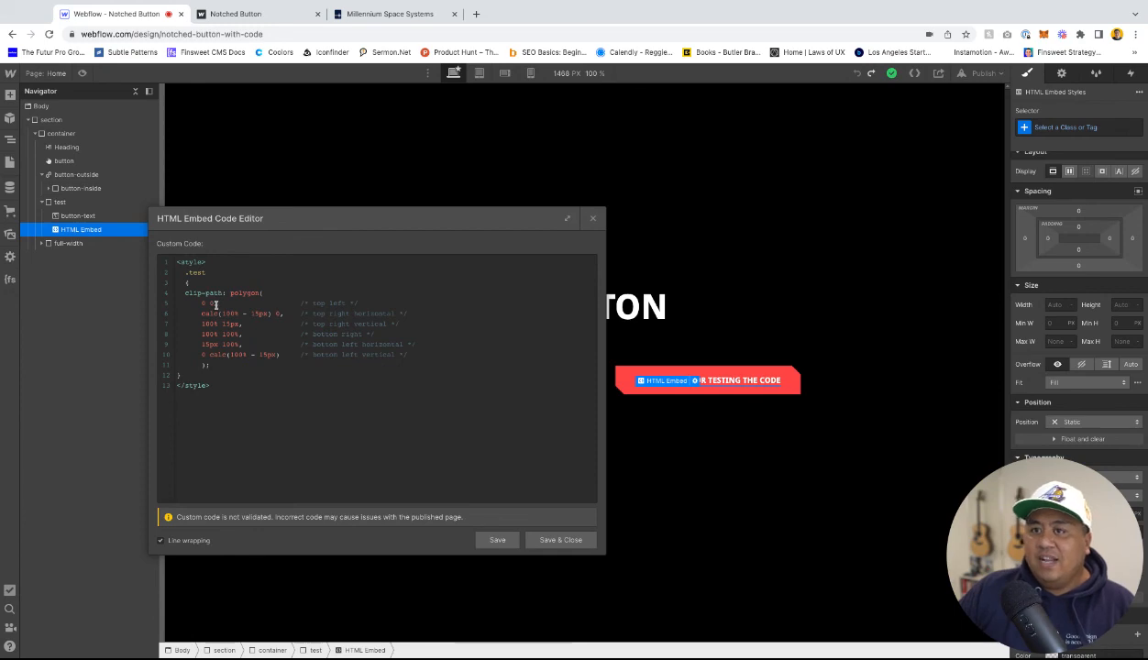
- Try 25px as the top-right horizontal offset in the clip-path code, restore it to 15px, and close the code editor
left_click(260, 315)
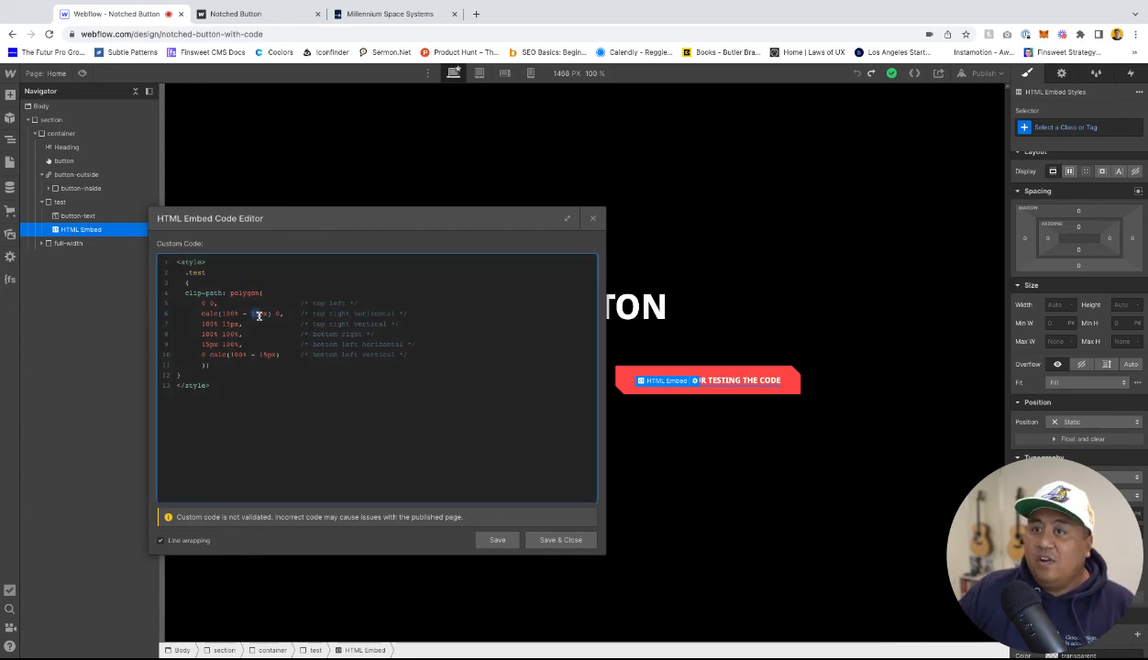
key("shift+Left")
key("shift+Left")
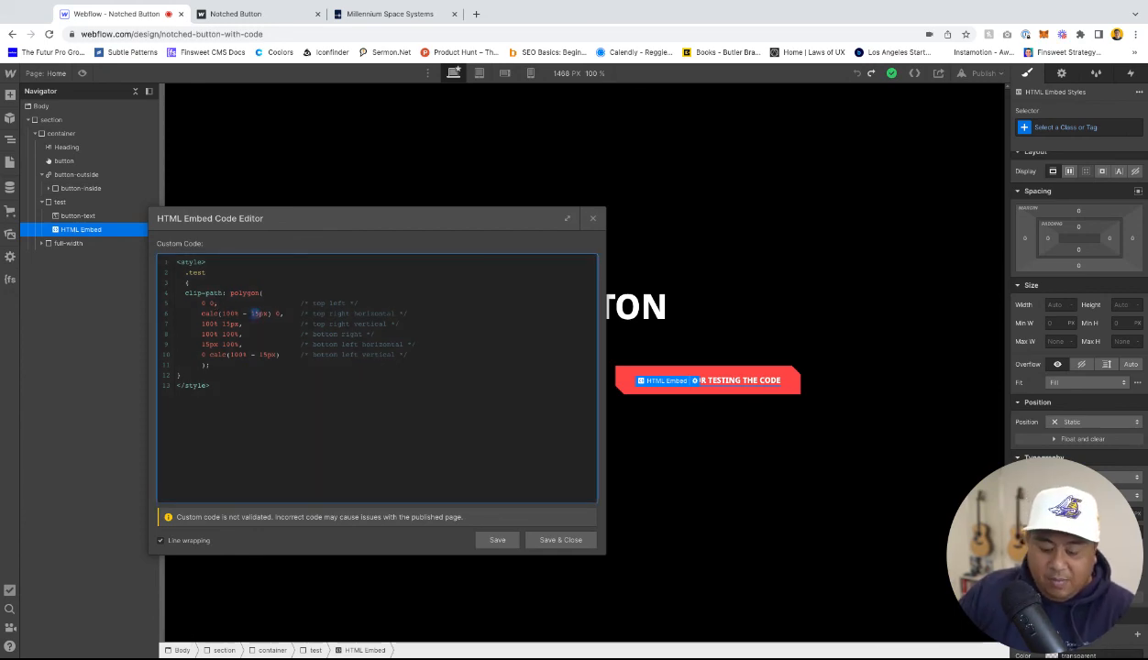
type("25")
key("BackSpace")
key("BackSpace")
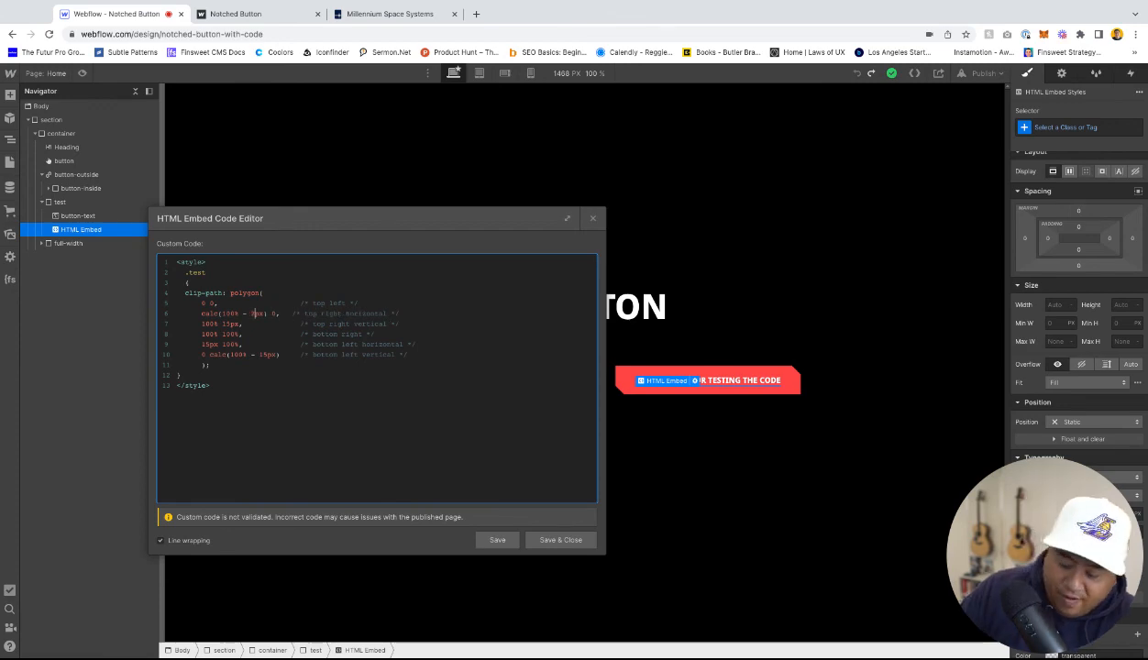
type("15")
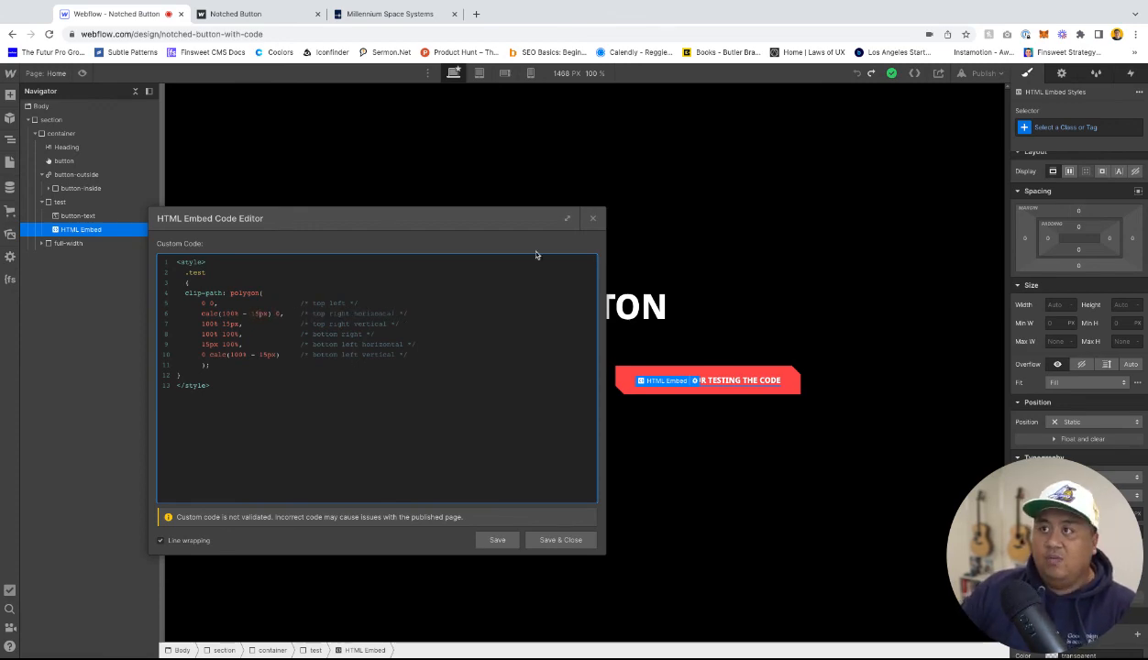
left_click(593, 221)
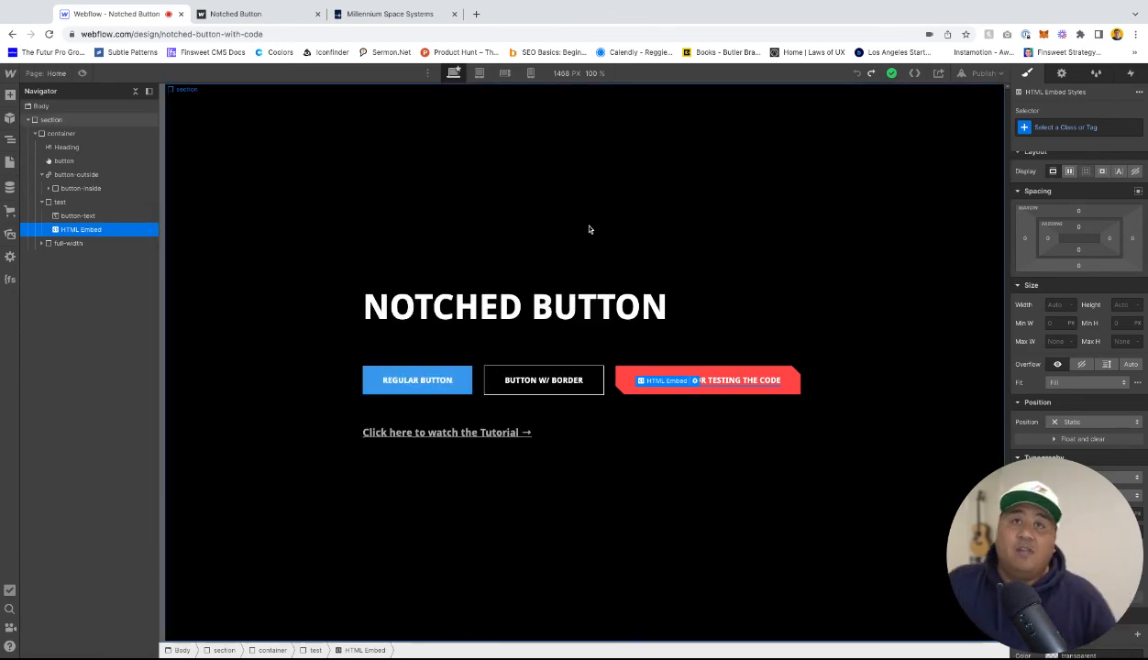